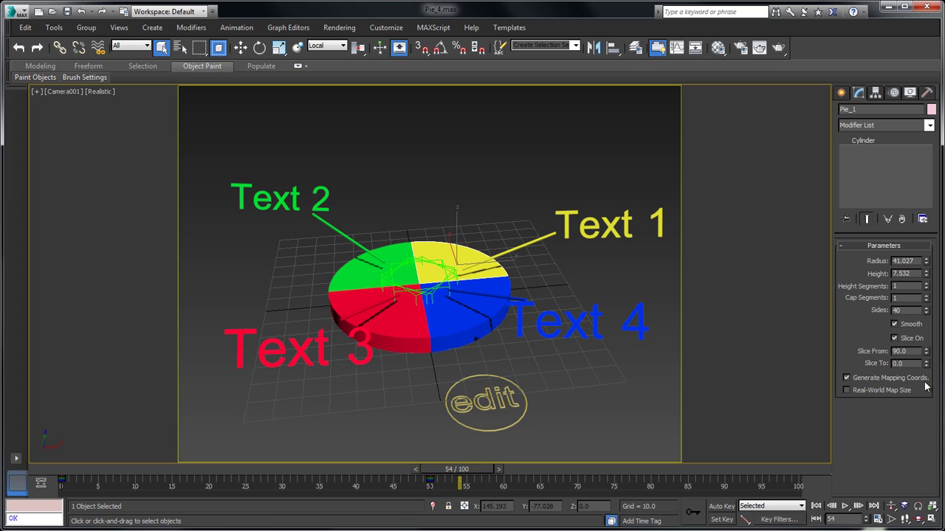
Try a Slice From angle of 77.5 on the yellow wedge, and set it back to 90
{"action": "mouse_move", "coordinate": [926, 353]}
{"action": "left_mouse_down"}
{"action": "mouse_move", "coordinate": [926, 418]}
{"action": "mouse_move", "coordinate": [920, 366]}
{"action": "left_mouse_up"}
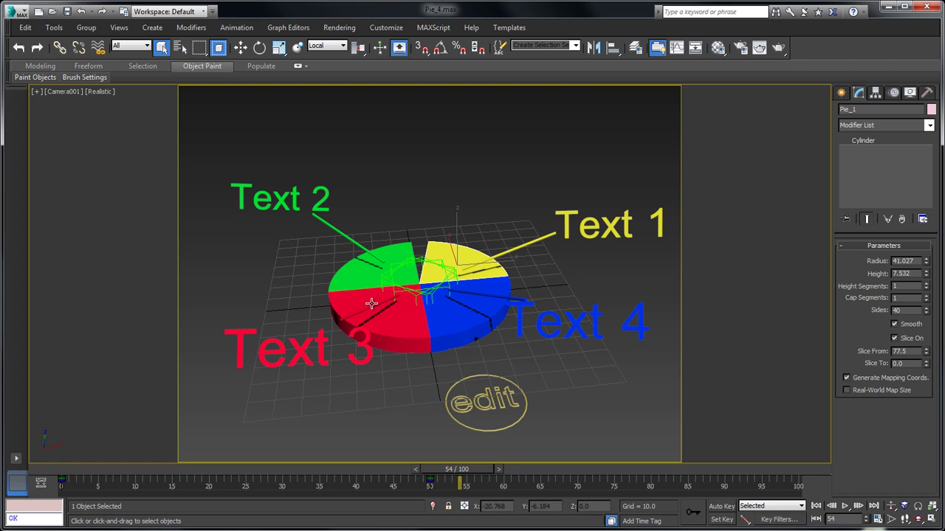
{"action": "double_click", "coordinate": [902, 352]}
{"action": "type", "text": "900"}
{"action": "key", "text": "Return"}
{"action": "type", "text": "90"}
{"action": "key", "text": "Return"}
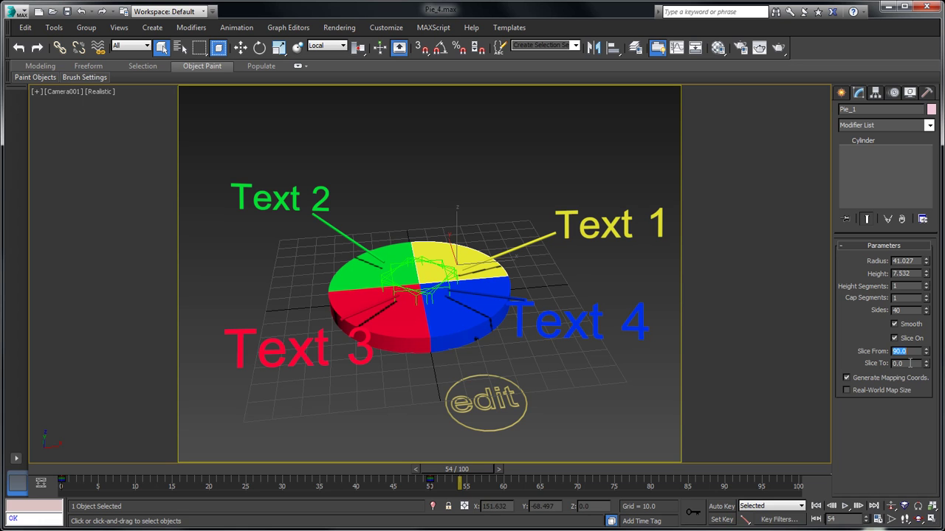
Try a Slice To angle of 22 on the yellow wedge, and set it back to 0
{"action": "left_click_drag", "start_coordinate": [926, 364], "coordinate": [926, 337]}
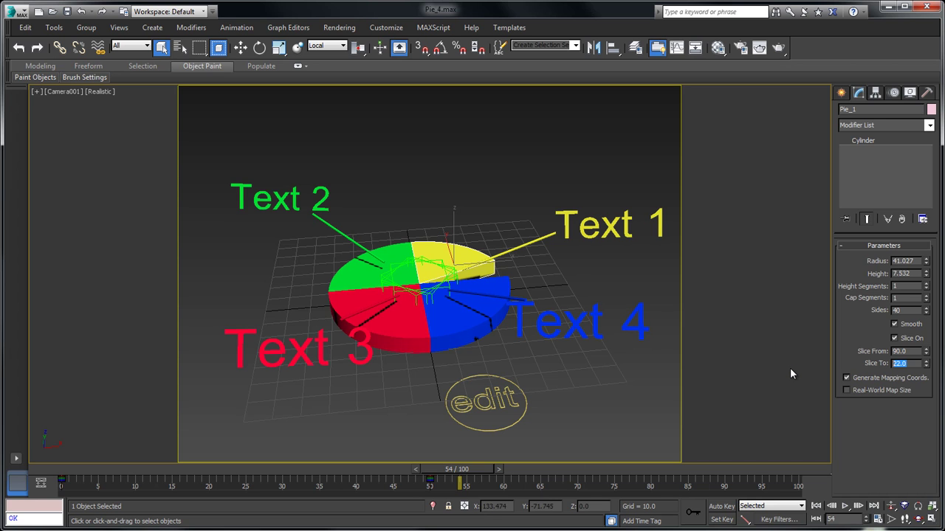
{"action": "type", "text": "0"}
{"action": "key", "text": "Return"}
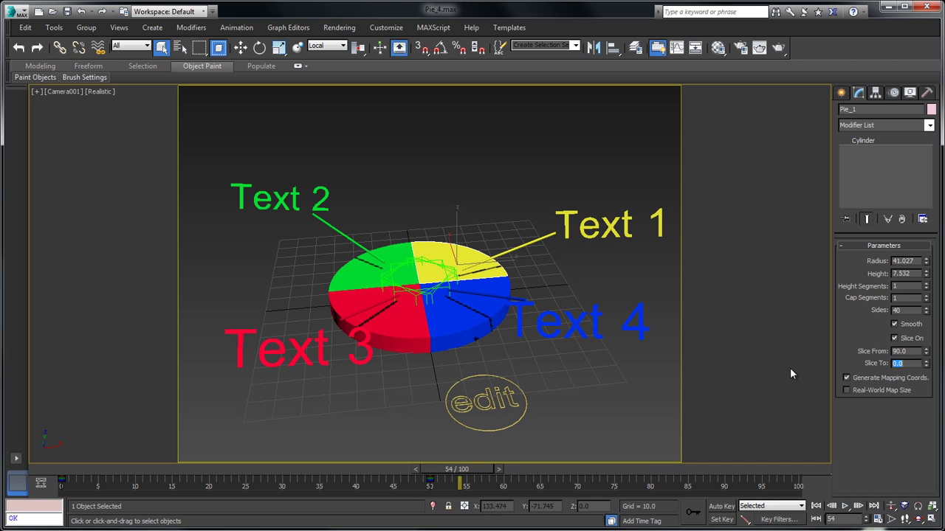
Set the blue wedge's Slice From angle to 359.99, after trying 360
{"action": "left_click", "coordinate": [467, 325]}
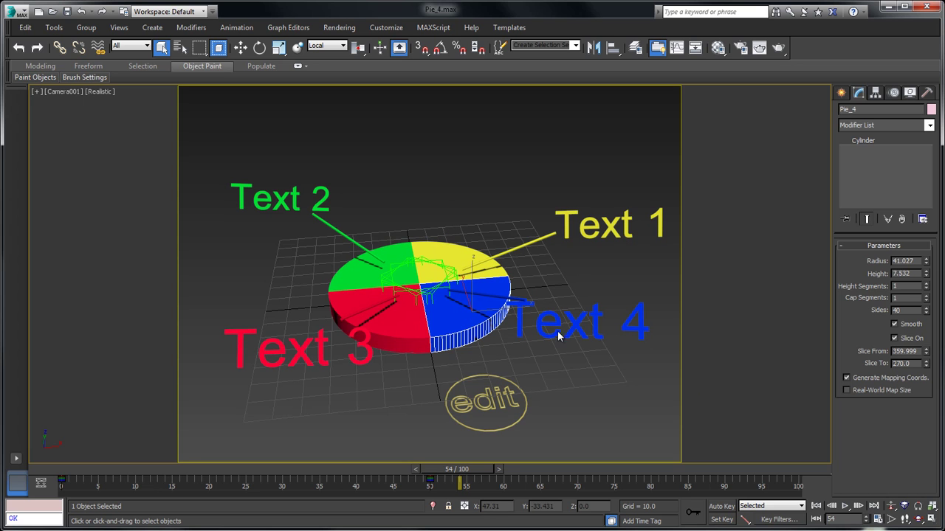
{"action": "double_click", "coordinate": [909, 352]}
{"action": "type", "text": "360"}
{"action": "key", "text": "Return"}
{"action": "type", "text": "35999"}
{"action": "key", "text": "BackSpace"}
{"action": "key", "text": "BackSpace"}
{"action": "type", "text": "."}
{"action": "type", "text": "99"}
{"action": "key", "text": "Return"}
Examine the Slice From and Slice To angles of the four pie wedges and how neighbouring wedges share them
{"action": "left_click", "coordinate": [487, 272]}
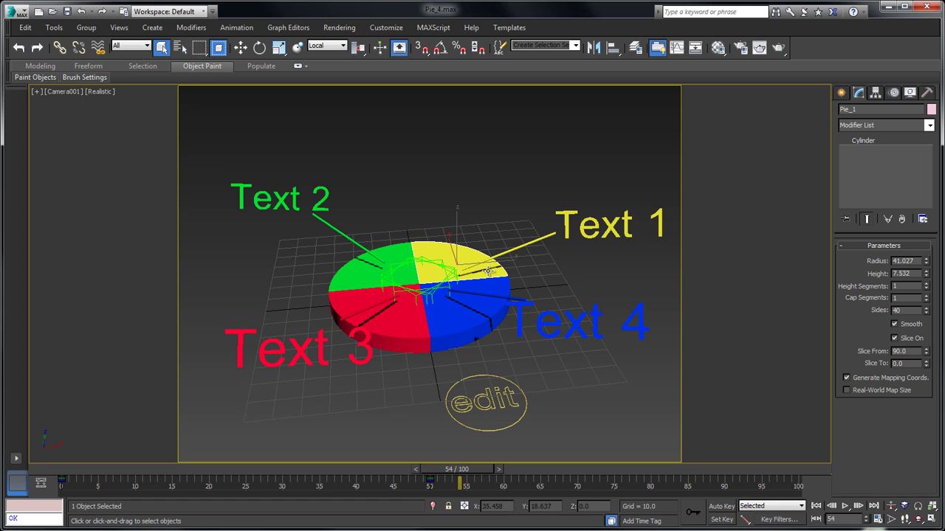
{"action": "left_click", "coordinate": [485, 317]}
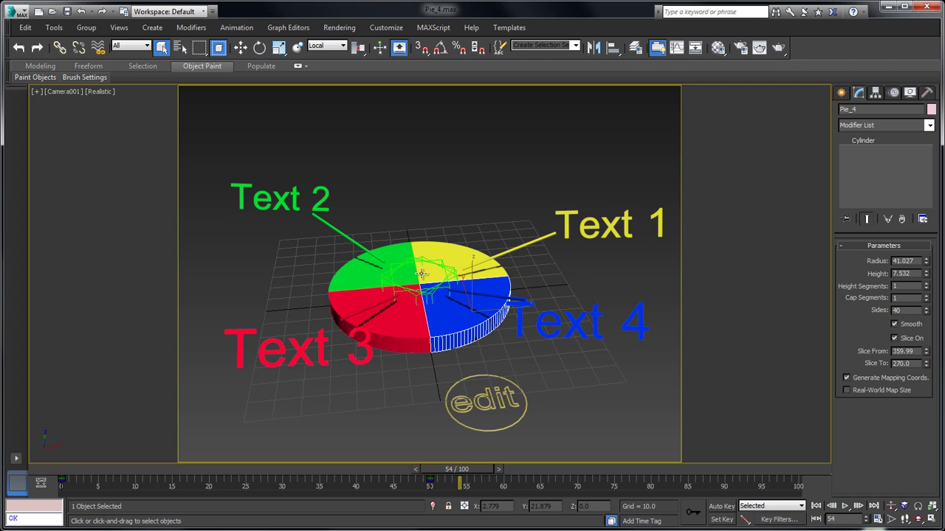
{"action": "left_click", "coordinate": [420, 249]}
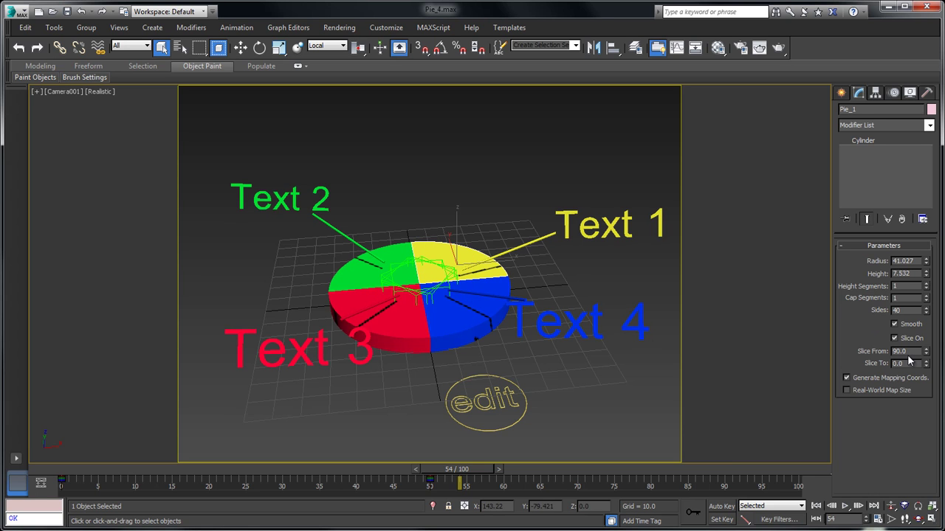
{"action": "left_click", "coordinate": [395, 255]}
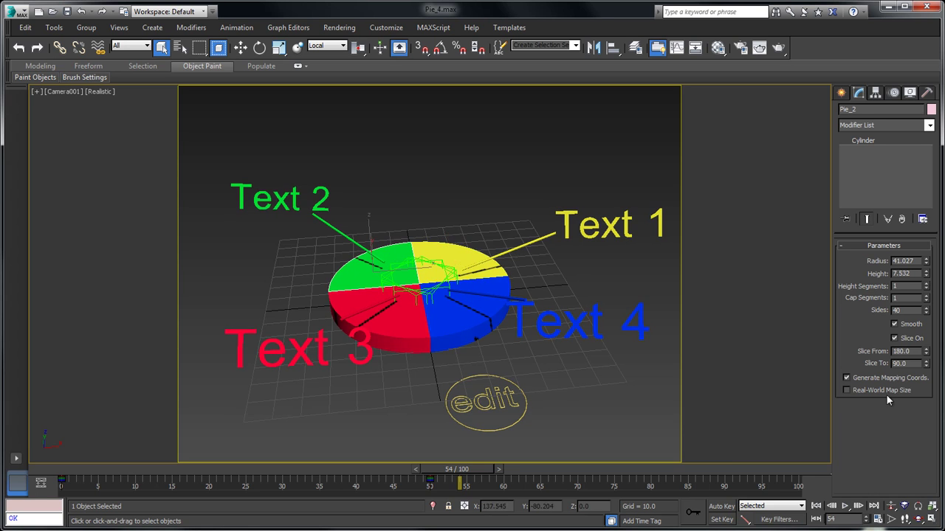
{"action": "double_click", "coordinate": [904, 364]}
{"action": "left_click", "coordinate": [397, 332]}
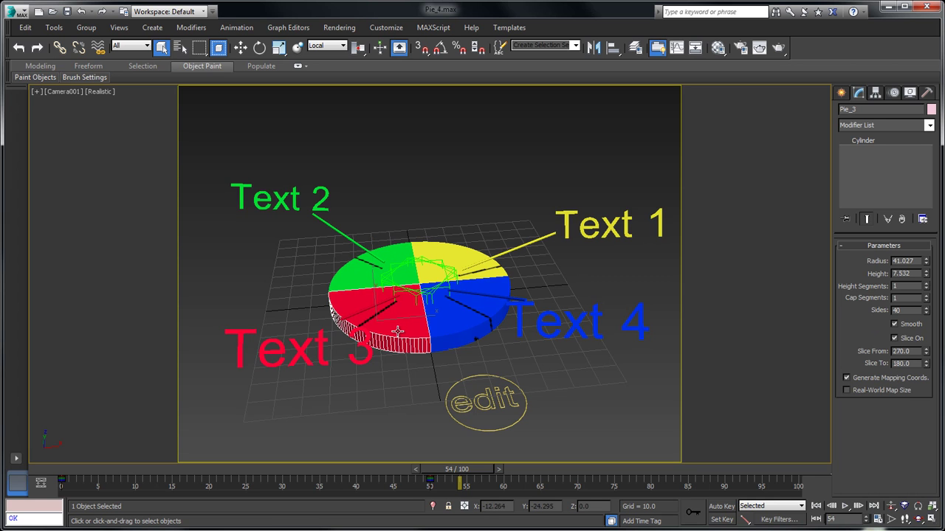
{"action": "left_click", "coordinate": [360, 278]}
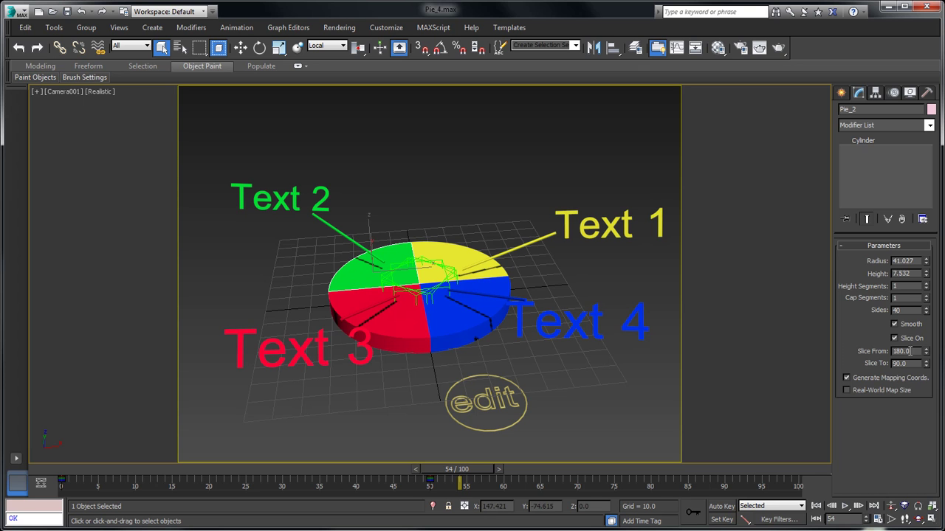
{"action": "left_click", "coordinate": [392, 342]}
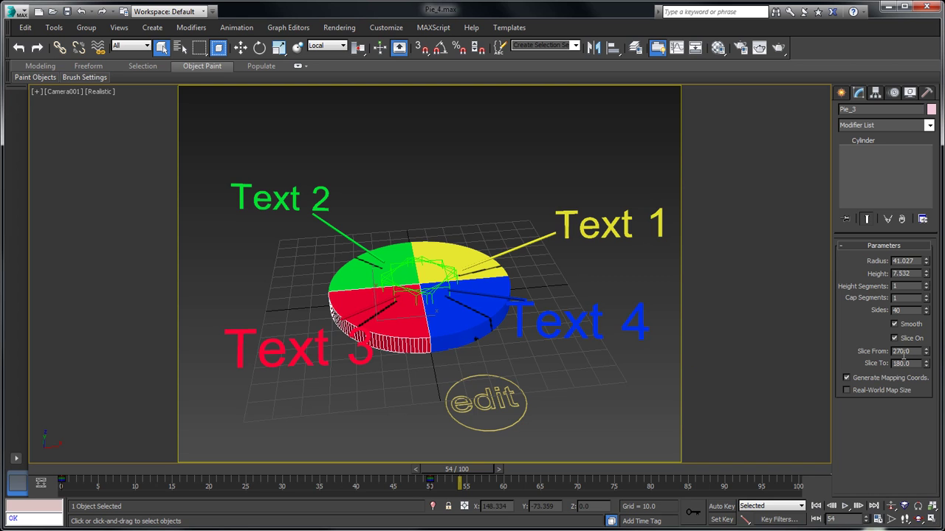
{"action": "left_click", "coordinate": [447, 336]}
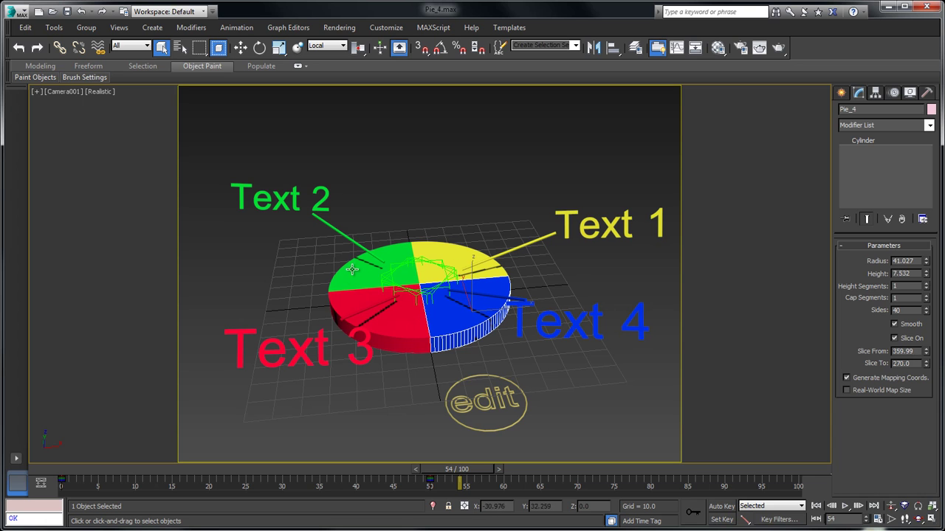
{"action": "left_click", "coordinate": [409, 249]}
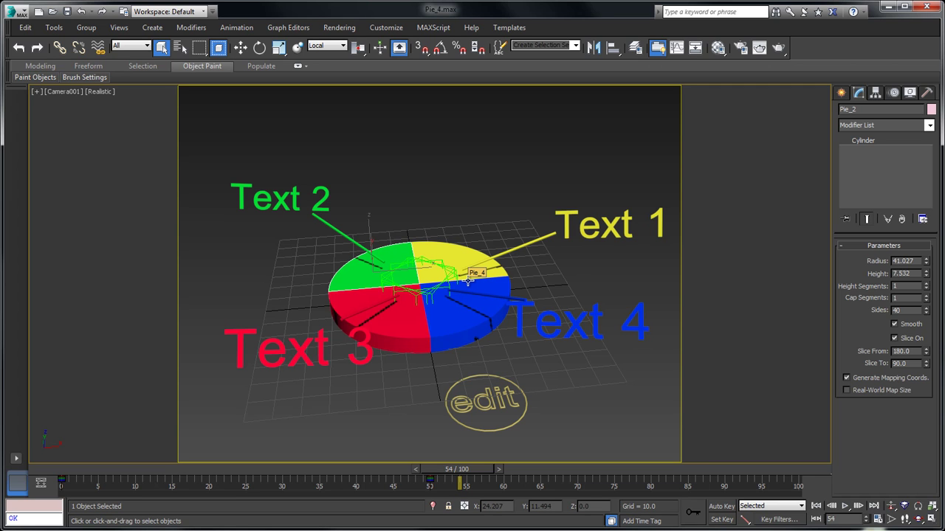
Show the yellow wedge's tracks in the Curve Editor and expand its Object (Cylinder) parameters
{"action": "left_click", "coordinate": [465, 249]}
{"action": "left_click", "coordinate": [659, 51]}
{"action": "left_click_drag", "start_coordinate": [483, 117], "coordinate": [492, 93]}
{"action": "left_click_drag", "start_coordinate": [168, 144], "coordinate": [170, 193]}
{"action": "left_click", "coordinate": [87, 172]}
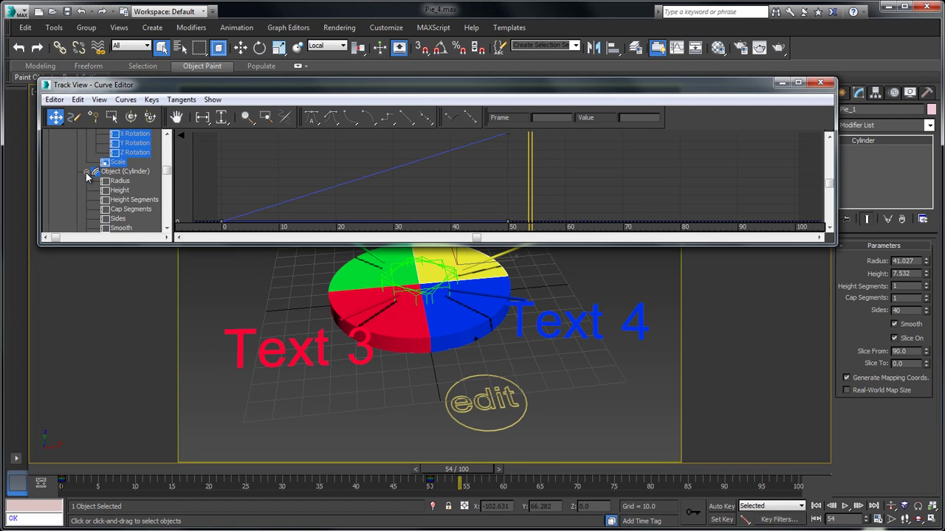
{"action": "scroll", "coordinate": [157, 186], "scroll_direction": "down", "scroll_amount": 3}
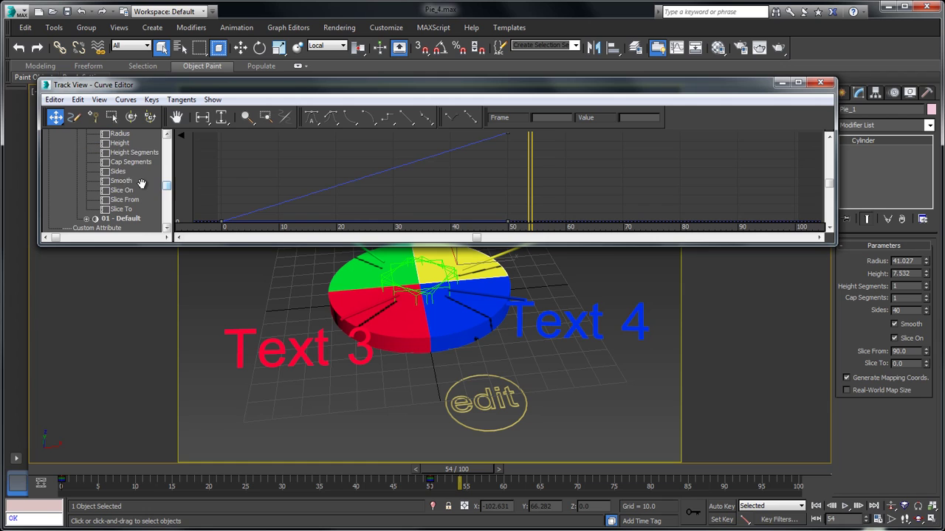
Assign a Float Script controller to the yellow wedge's Slice From track and bring its script dialog fully into view
{"action": "left_click", "coordinate": [127, 201]}
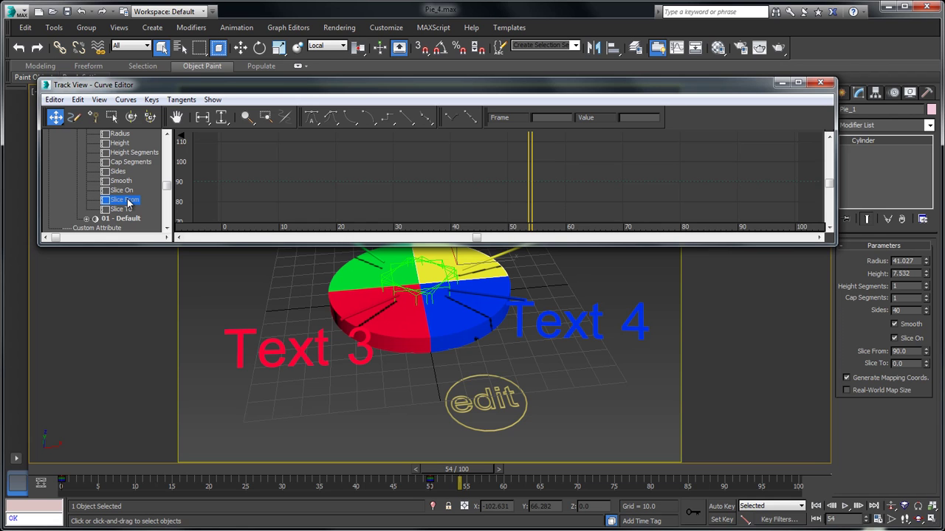
{"action": "right_click", "coordinate": [127, 201]}
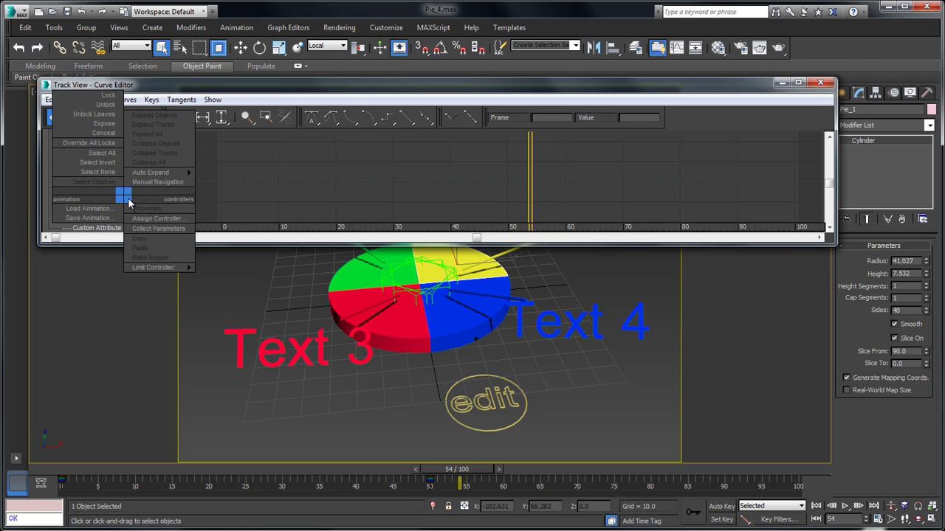
{"action": "left_click", "coordinate": [152, 220]}
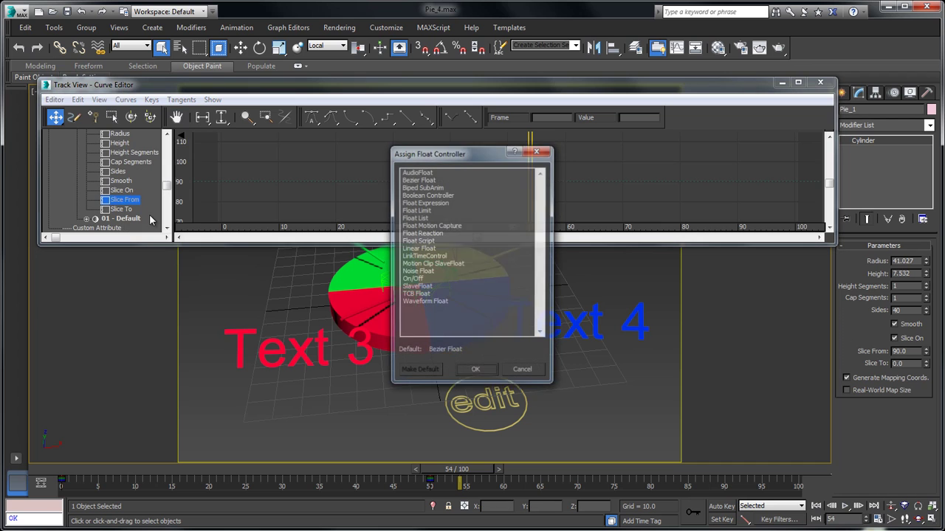
{"action": "left_click", "coordinate": [420, 241]}
{"action": "left_click", "coordinate": [475, 372]}
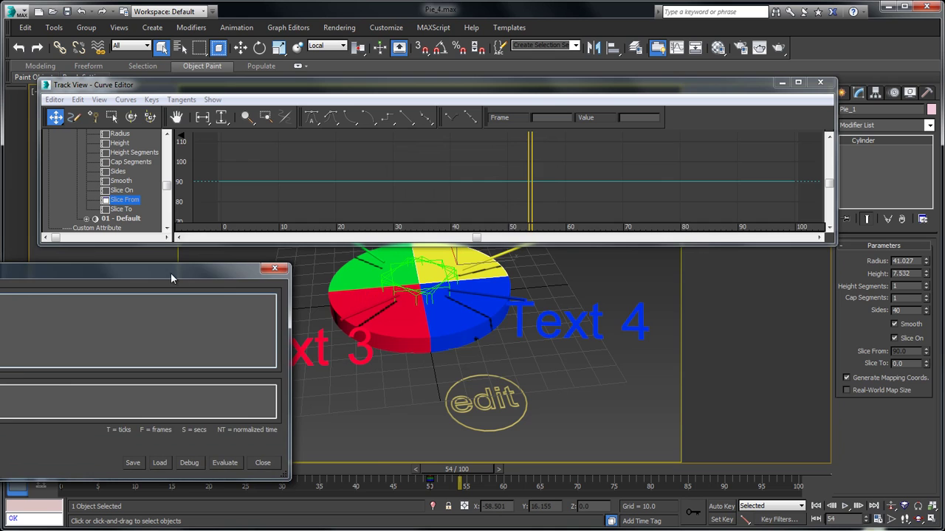
{"action": "left_click_drag", "start_coordinate": [170, 273], "coordinate": [577, 166]}
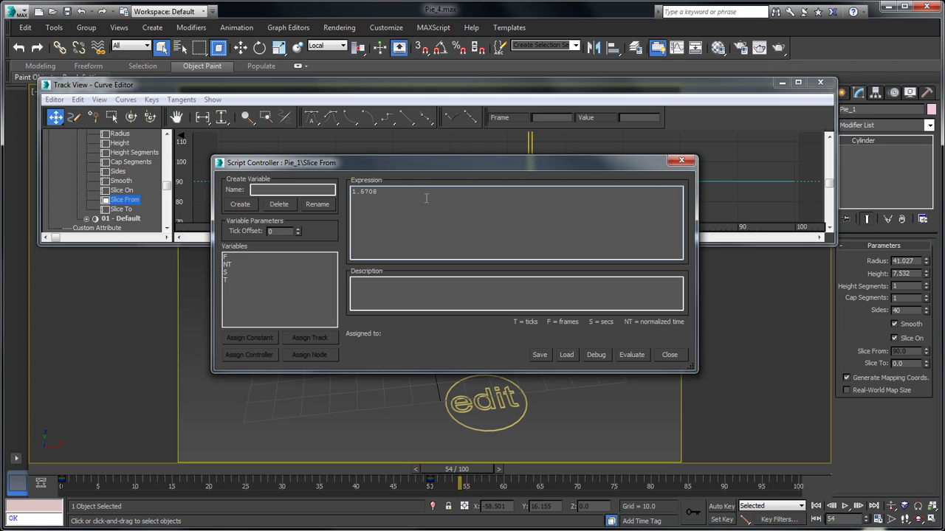
Replace the default expression with 360 times value over total, writing the total as the sum of the four values
{"action": "double_click", "coordinate": [373, 190]}
{"action": "type", "text": "360"}
{"action": "type", "text": "ue/total)"}
{"action": "left_click", "coordinate": [395, 193]}
{"action": "left_click_drag", "start_coordinate": [398, 195], "coordinate": [418, 194]}
{"action": "type", "text": "value1+value2+Value+value4"}
{"action": "left_click", "coordinate": [481, 191]}
{"action": "type", "text": "4"}
Remove the part before the sum and correct the remaining expression to value1+value2+value3+value4
{"action": "left_click_drag", "start_coordinate": [395, 192], "coordinate": [352, 192]}
{"action": "key", "text": "BackSpace"}
{"action": "key", "text": "BackSpace"}
{"action": "left_click_drag", "start_coordinate": [436, 191], "coordinate": [431, 191]}
{"action": "type", "text": "3"}
{"action": "left_click_drag", "start_coordinate": [415, 191], "coordinate": [410, 191]}
{"action": "type", "text": "v"}
{"action": "left_click", "coordinate": [475, 193]}
Turn the sum into the condition "if (value1+value2+value3+value4) !=0 then" with an empty bracketed block followed by else
{"action": "left_click", "coordinate": [353, 192]}
{"action": "type", "text": "f "}
{"action": "type", "text": "("}
{"action": "type", "text": " !=0"}
{"action": "type", "text": " then"}
{"action": "type", "text": "("}
{"action": "type", "text": " else"}
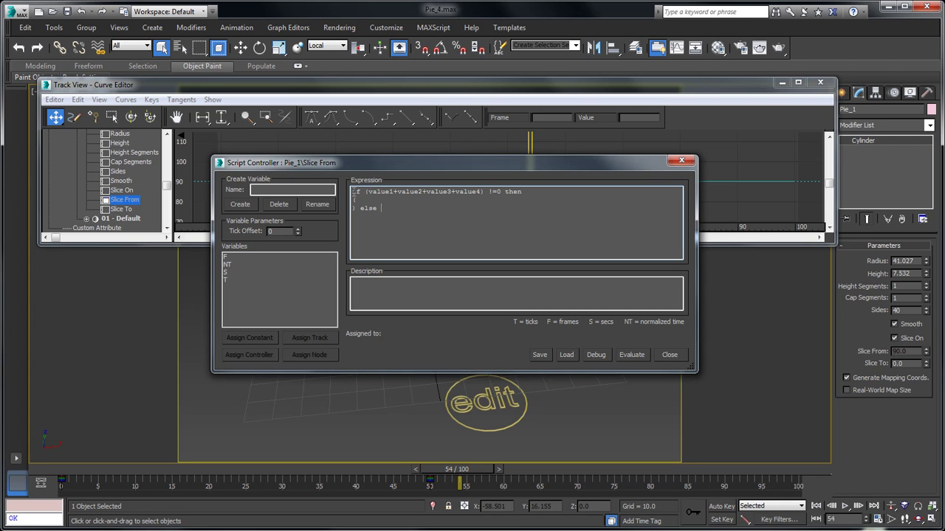
Complete the else branch with DegToRad(90) and put DegToRad(Slice1) inside the bracketed block
{"action": "type", "text": " (90"}
{"action": "left_click", "coordinate": [389, 208]}
{"action": "key", "text": "BackSpace"}
{"action": "type", "text": "50)"}
{"action": "key", "text": "ctrl+z"}
{"action": "left_click", "coordinate": [381, 209]}
{"action": "type", "text": "DegToRad(90)"}
{"action": "key", "text": "Return"}
{"action": "type", "text": "Slice1 ) else DegToRad("}
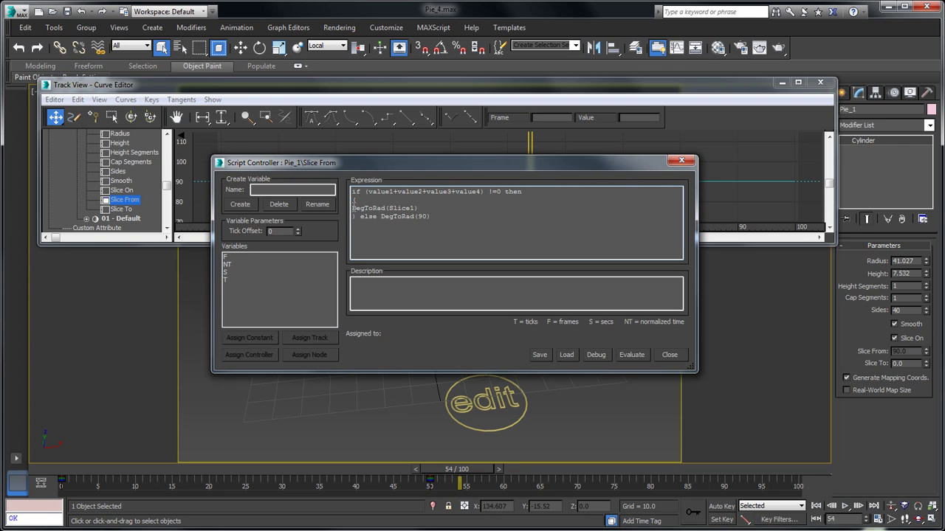
Indent the DegToRad(Slice1) line and begin a line above it with "Slice = 360(value1"
{"action": "key", "text": "Tab"}
{"action": "key", "text": "Return"}
{"action": "key", "text": "Tab"}
{"action": "type", "text": "Slice"}
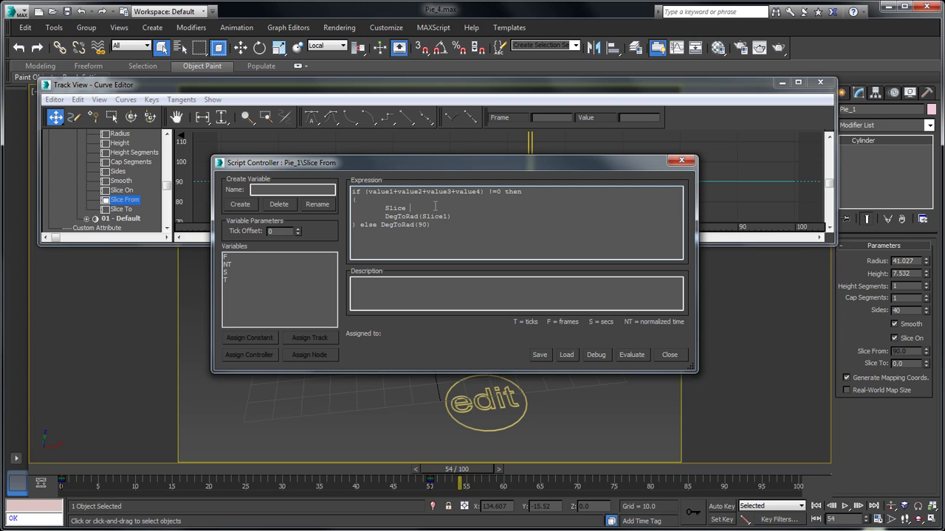
{"action": "type", "text": " = "}
{"action": "type", "text": "35"}
{"action": "key", "text": "BackSpace"}
{"action": "type", "text": "60"}
{"action": "type", "text": "(value1"}
Divide value1 in the Slice line by (value1+value2+value3+value4), reusing the sum from the condition
{"action": "type", "text": "/()"}
{"action": "type", "text": "value"}
{"action": "key", "text": "BackSpace"}
{"action": "key", "text": "BackSpace"}
{"action": "key", "text": "BackSpace"}
{"action": "key", "text": "BackSpace"}
{"action": "key", "text": "BackSpace"}
{"action": "type", "text": "value1+"}
{"action": "left_click_drag", "start_coordinate": [393, 190], "coordinate": [491, 208]}
{"action": "key", "text": "ctrl+c"}
{"action": "key", "text": "ctrl+v"}
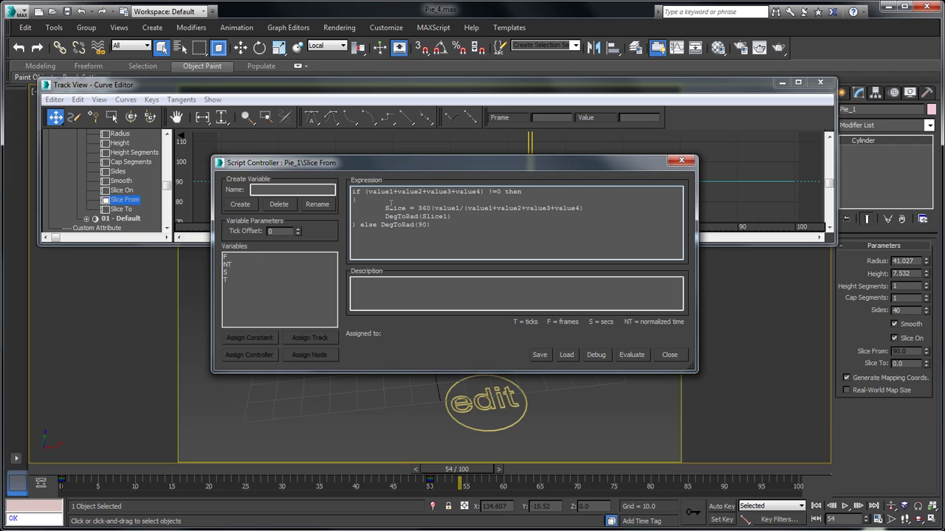
Correct the line to Slice1 = 360*(value1/(value1+value2+value3+value4)) by adding the multiplication sign, closing bracket and number
{"action": "left_click", "coordinate": [434, 208]}
{"action": "type", "text": "*"}
{"action": "left_click", "coordinate": [594, 208]}
{"action": "type", "text": ")"}
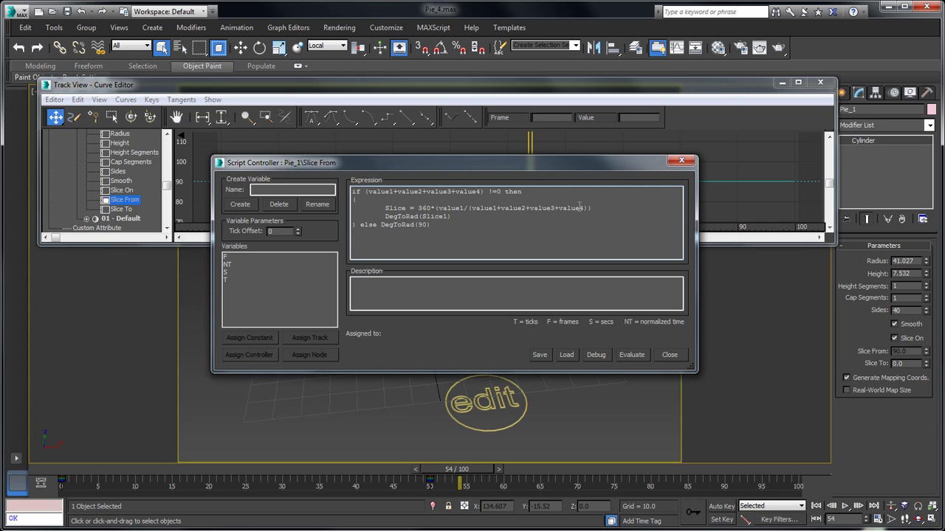
{"action": "left_click", "coordinate": [407, 208]}
{"action": "type", "text": "1"}
Duplicate the Slice1 line directly below itself with the same indentation
{"action": "left_click_drag", "start_coordinate": [384, 208], "coordinate": [608, 206]}
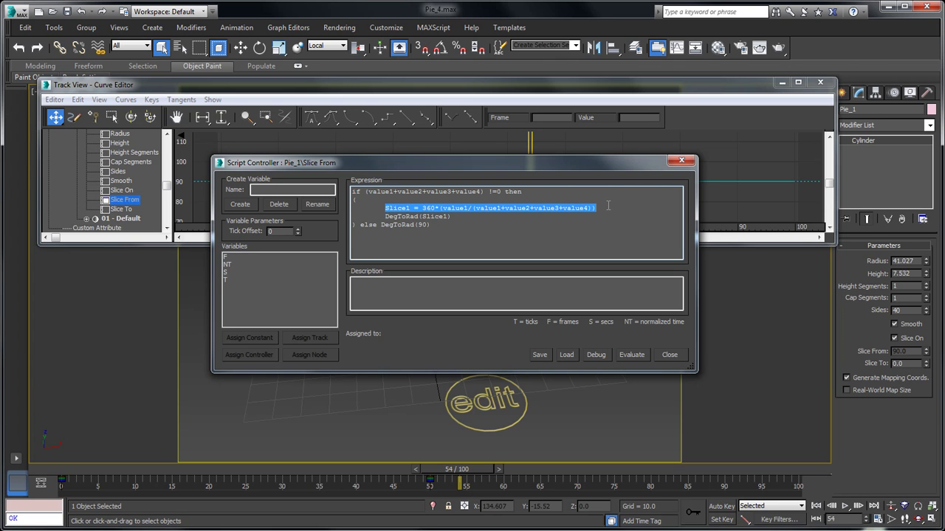
{"action": "left_click", "coordinate": [608, 206]}
{"action": "key", "text": "Return"}
{"action": "key", "text": "ctrl+v"}
{"action": "key", "text": "Tab"}
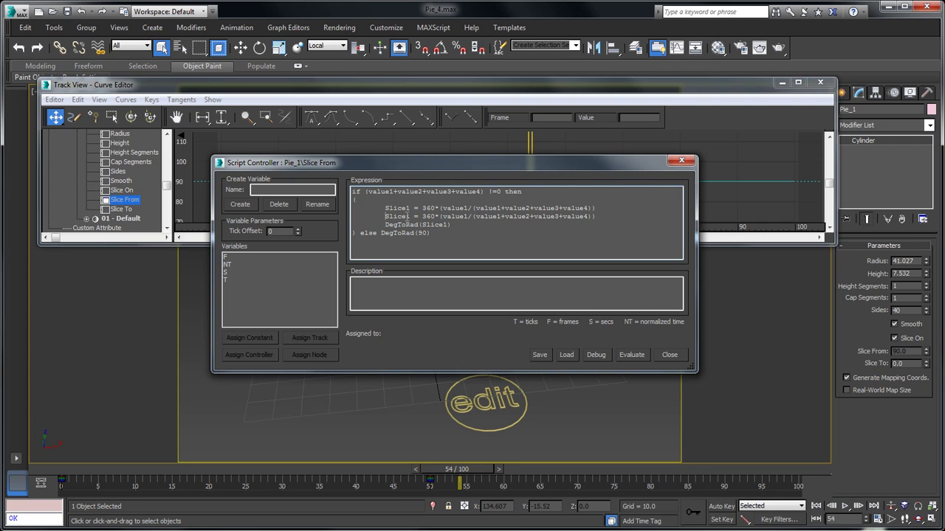
Change the duplicated line to Slice2 = 360*((value1+value2)/(value1+value2+value3+value4))
{"action": "left_click_drag", "start_coordinate": [405, 217], "coordinate": [410, 216]}
{"action": "type", "text": "2"}
{"action": "left_click_drag", "start_coordinate": [463, 216], "coordinate": [467, 217]}
{"action": "left_click_drag", "start_coordinate": [463, 217], "coordinate": [468, 215]}
{"action": "type", "text": "+value2)/"}
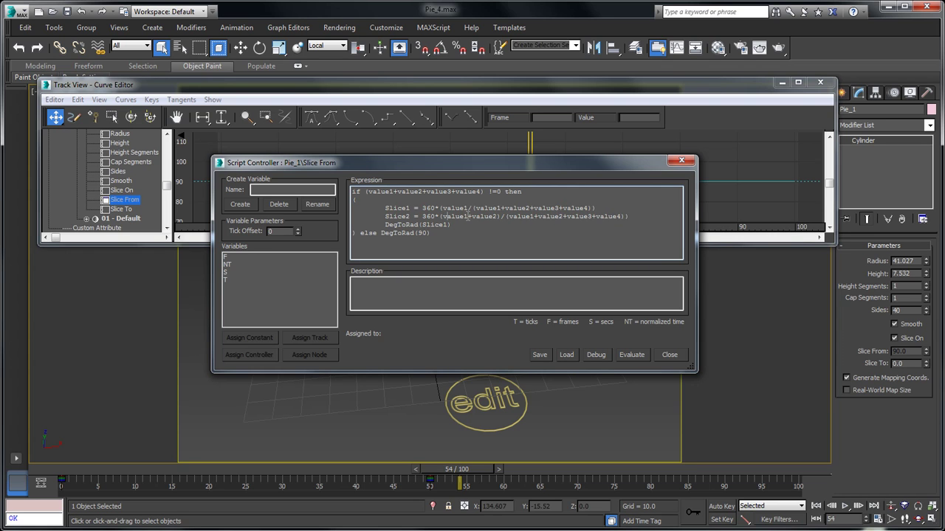
{"action": "type", "text": "("}
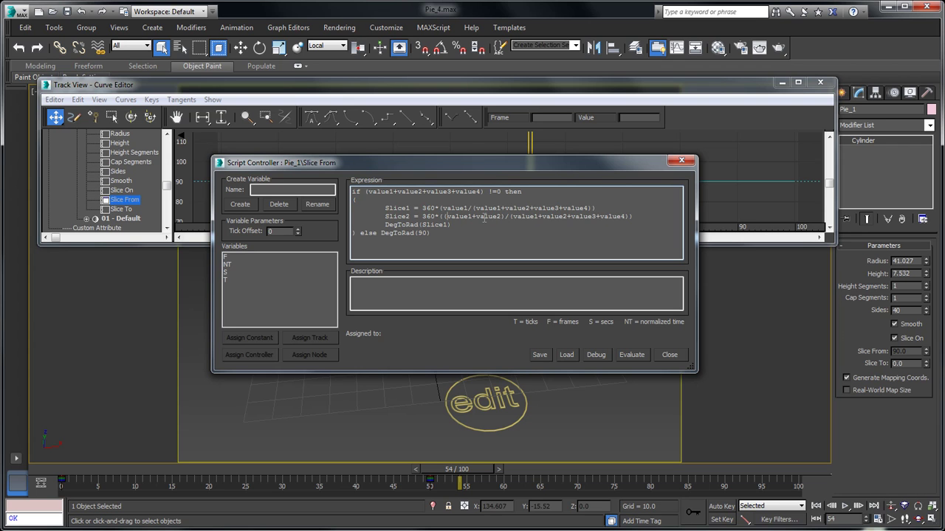
Move the script dialog lower and duplicate the Slice2 line below itself with matching indentation
{"action": "left_click_drag", "start_coordinate": [489, 164], "coordinate": [485, 342]}
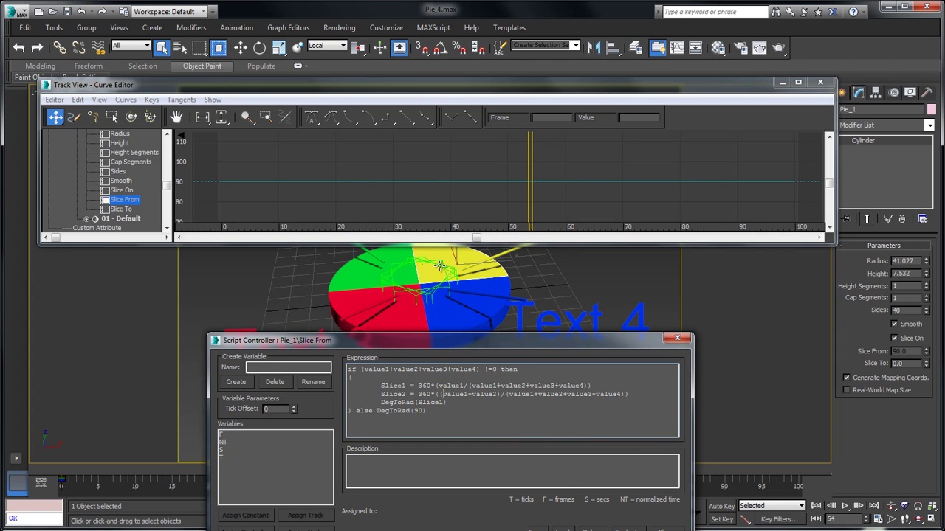
{"action": "left_click_drag", "start_coordinate": [433, 338], "coordinate": [431, 248]}
{"action": "left_click", "coordinate": [377, 303]}
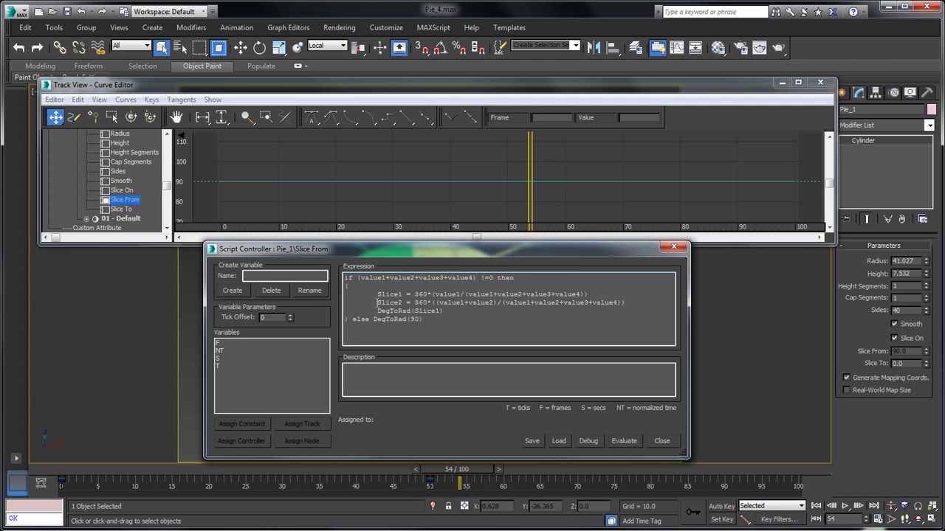
{"action": "key", "text": "shift+End"}
{"action": "key", "text": "ctrl+c"}
{"action": "key", "text": "End"}
{"action": "key", "text": "Return"}
{"action": "key", "text": "ctrl+v"}
{"action": "key", "text": "Home"}
{"action": "key", "text": "Tab"}
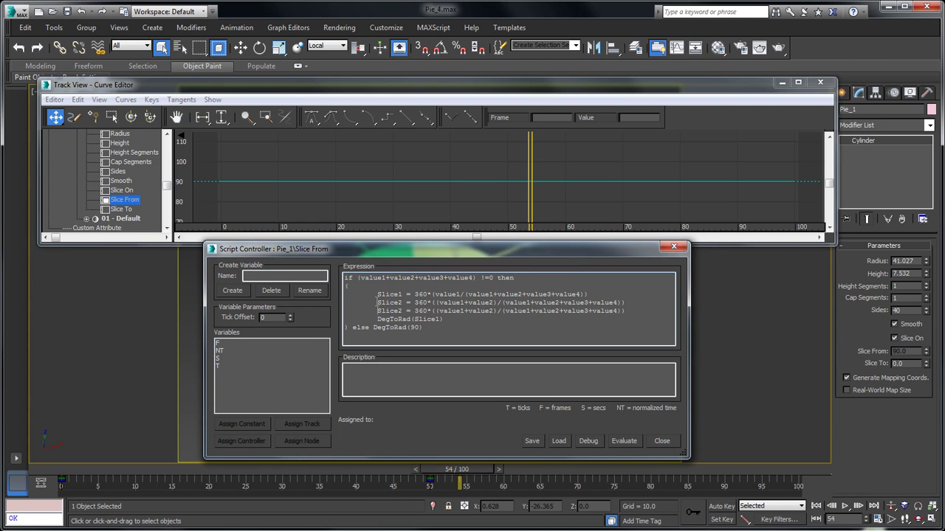
Change the duplicated line to Slice3 = 360*((value1+value2+value3)/(value1+value2+value3+value4))
{"action": "left_click_drag", "start_coordinate": [398, 311], "coordinate": [403, 310]}
{"action": "type", "text": "3"}
{"action": "type", "text": "+value3"}
{"action": "left_click_drag", "start_coordinate": [408, 251], "coordinate": [419, 218]}
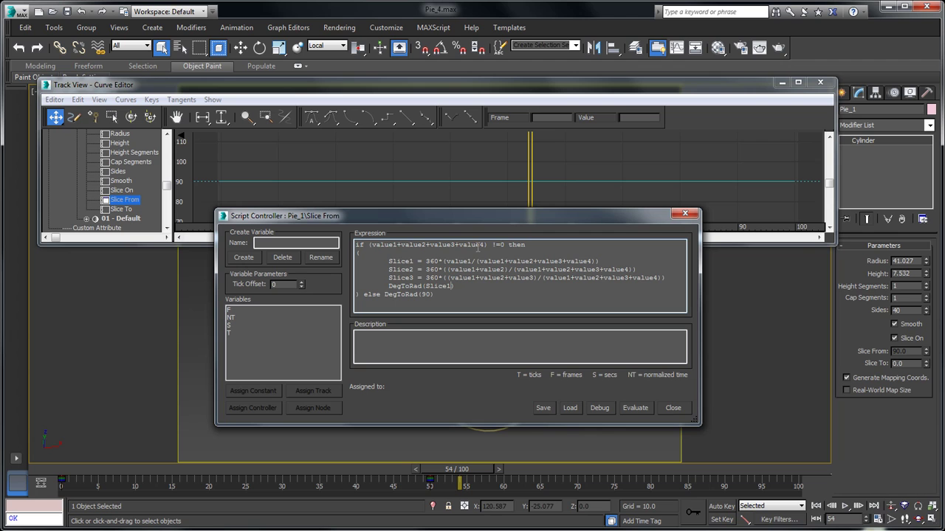
Create four script variables named value1, value2, value3 and value4
{"action": "left_click", "coordinate": [279, 244]}
{"action": "type", "text": "value1"}
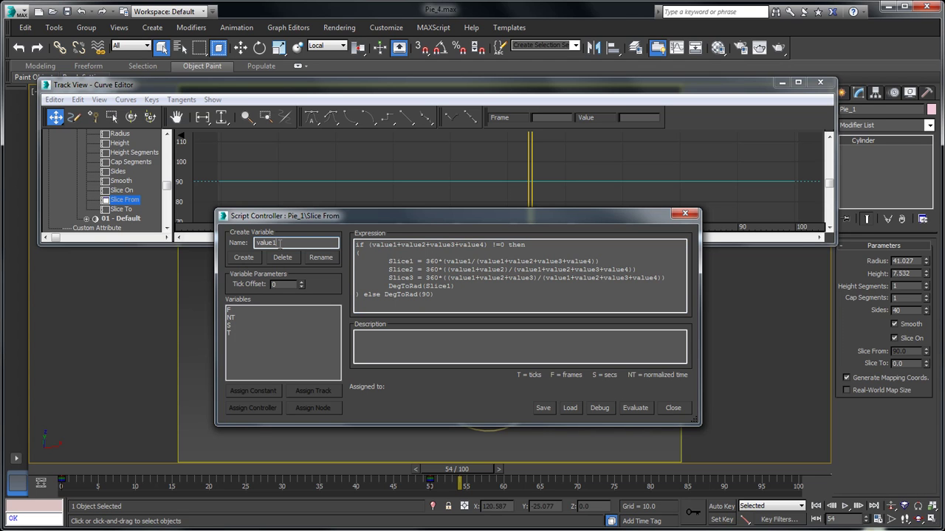
{"action": "left_click", "coordinate": [248, 258]}
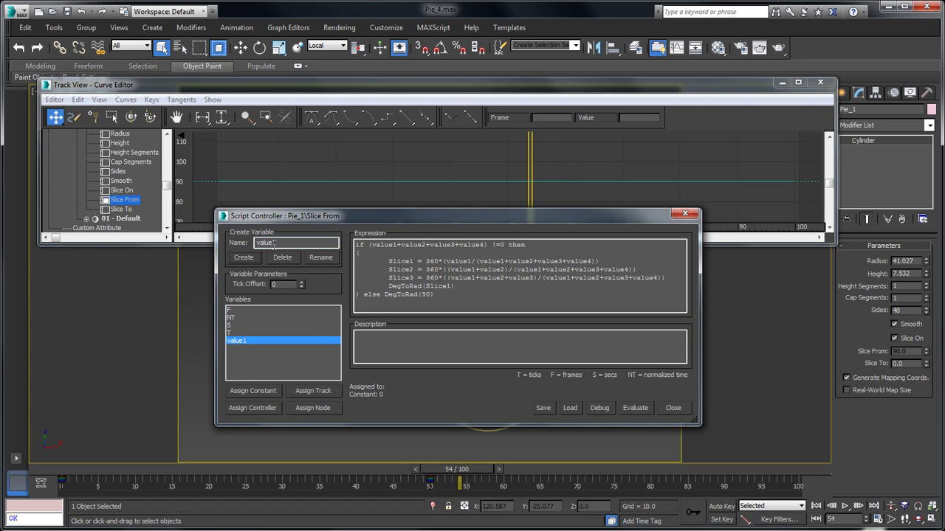
{"action": "key", "text": "BackSpace"}
{"action": "type", "text": "2"}
{"action": "left_click", "coordinate": [246, 255]}
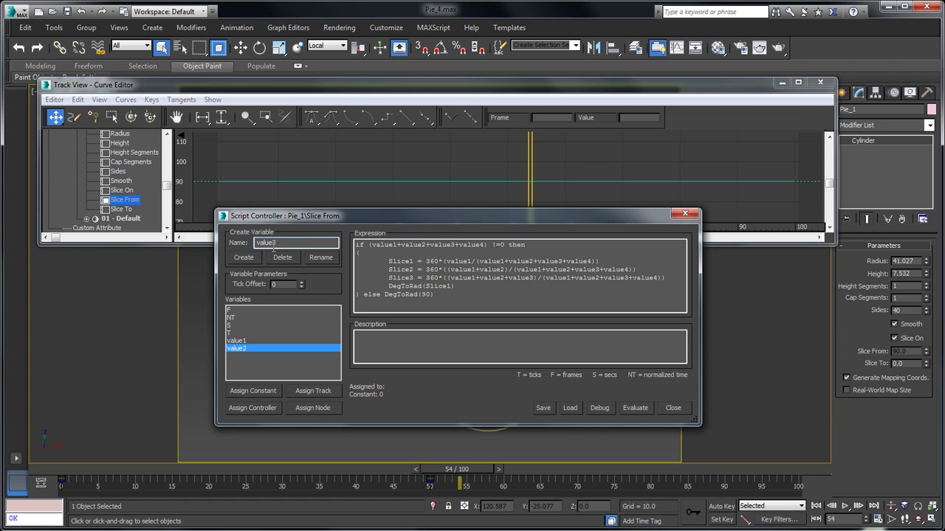
{"action": "left_click", "coordinate": [244, 257]}
{"action": "type", "text": "4"}
{"action": "left_click", "coordinate": [253, 257]}
Assign the value1 variable to the Value 1 track in CTRL_Edit's Attribute Holder custom attributes
{"action": "left_click", "coordinate": [245, 340]}
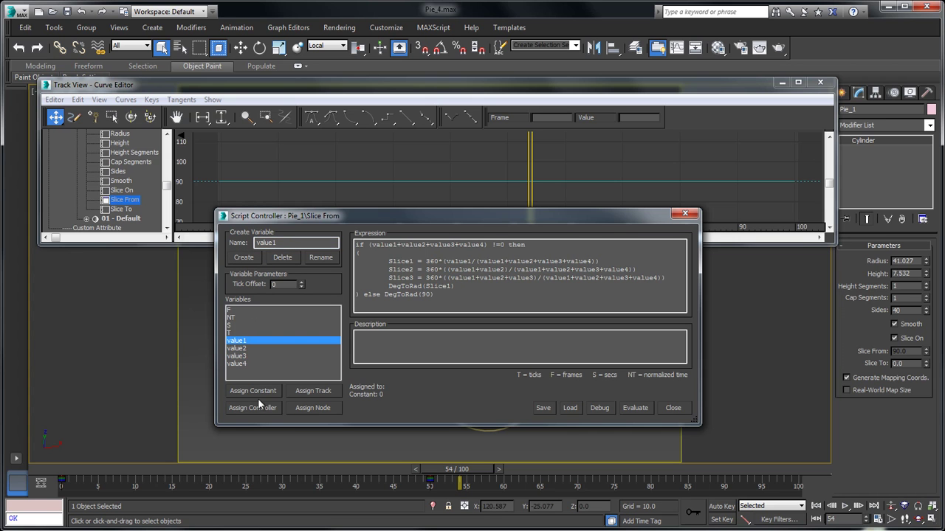
{"action": "left_click", "coordinate": [306, 392]}
{"action": "left_click", "coordinate": [281, 394]}
{"action": "left_click_drag", "start_coordinate": [413, 264], "coordinate": [413, 391]}
{"action": "left_click", "coordinate": [300, 376]}
{"action": "left_click", "coordinate": [310, 375]}
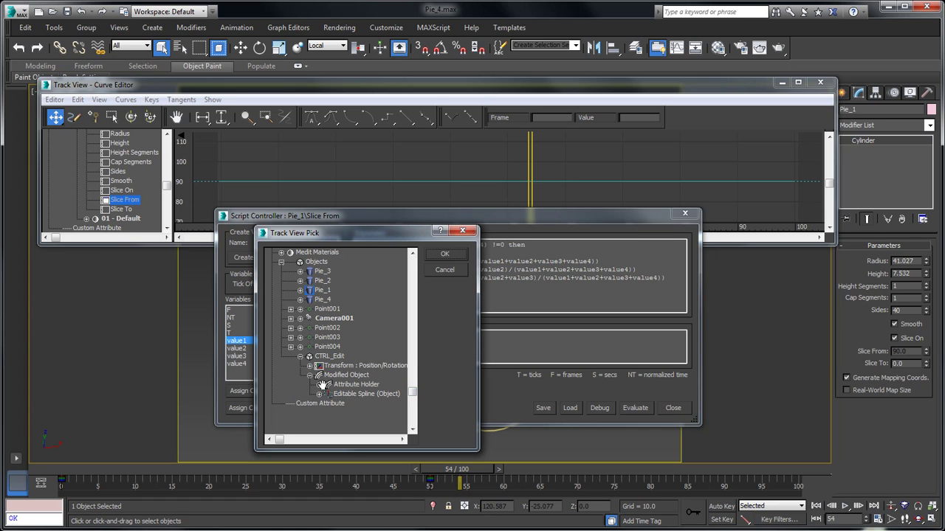
{"action": "left_click", "coordinate": [319, 385]}
{"action": "left_click", "coordinate": [328, 395]}
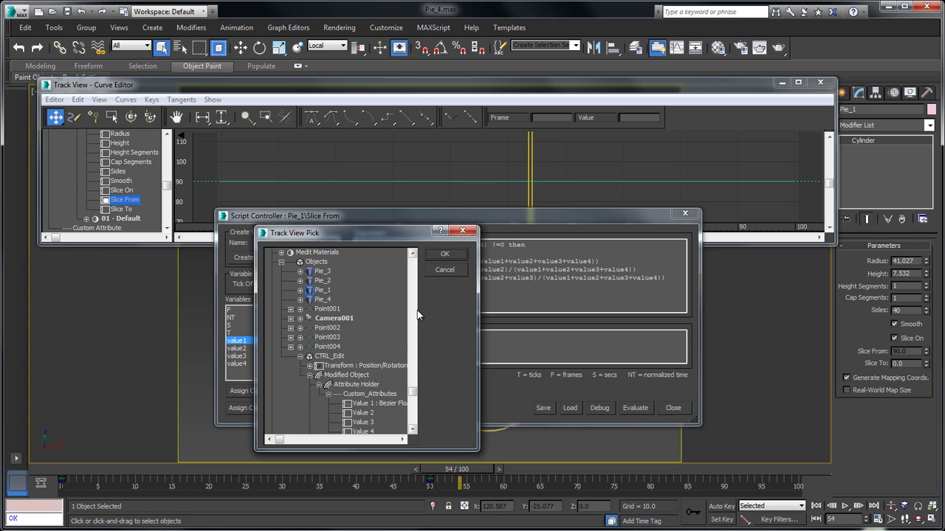
{"action": "mouse_move", "coordinate": [412, 391]}
{"action": "left_mouse_down"}
{"action": "mouse_move", "coordinate": [414, 418]}
{"action": "mouse_move", "coordinate": [413, 409]}
{"action": "left_mouse_up"}
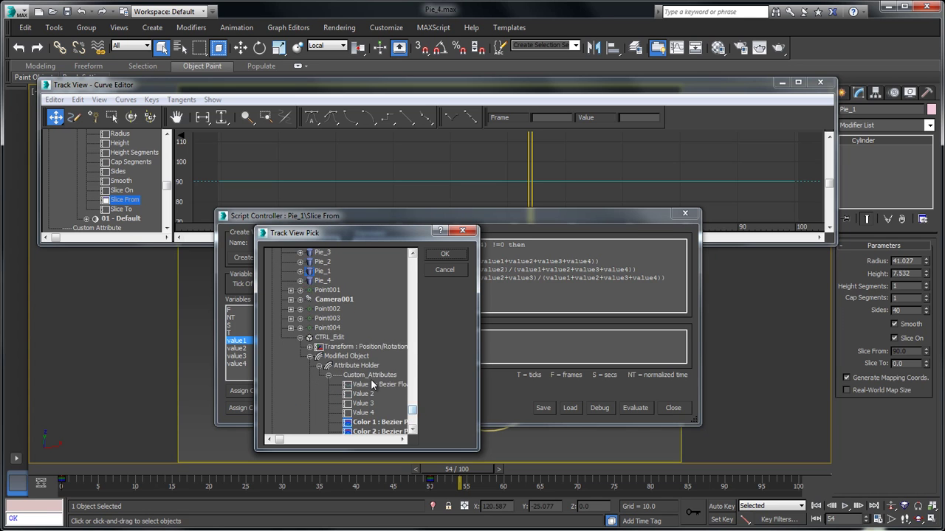
{"action": "left_click", "coordinate": [375, 385]}
{"action": "left_click", "coordinate": [443, 255]}
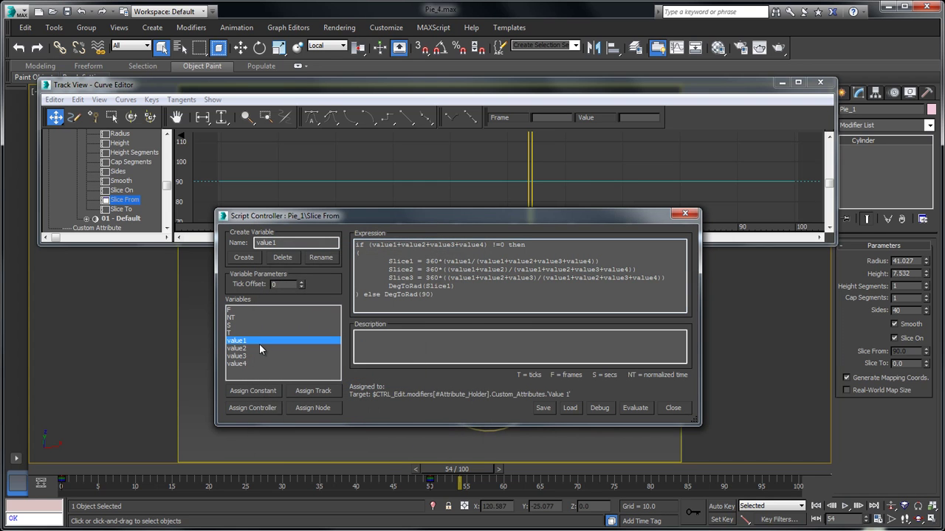
Assign the value2 variable to CTRL_Edit's Value 2 custom attribute track
{"action": "left_click", "coordinate": [236, 348]}
{"action": "left_click", "coordinate": [314, 390]}
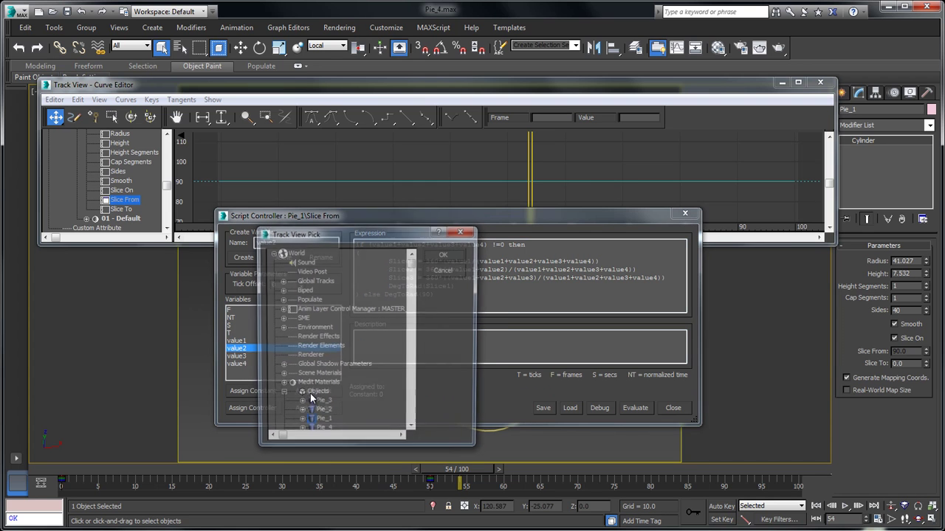
{"action": "left_click_drag", "start_coordinate": [414, 262], "coordinate": [412, 342]}
{"action": "left_click", "coordinate": [362, 357]}
{"action": "left_click", "coordinate": [443, 255]}
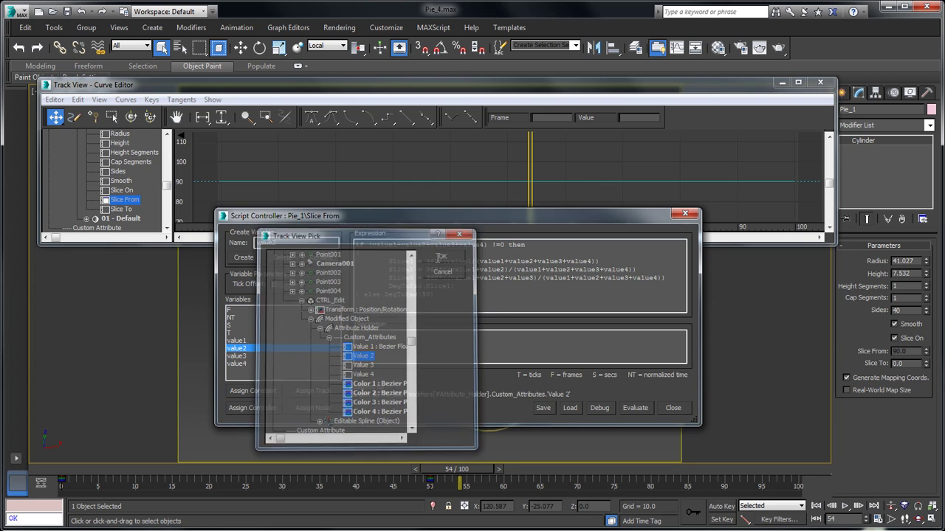
Assign the value3 variable to CTRL_Edit's Value 3 custom attribute track
{"action": "left_click", "coordinate": [240, 356]}
{"action": "left_click", "coordinate": [313, 390]}
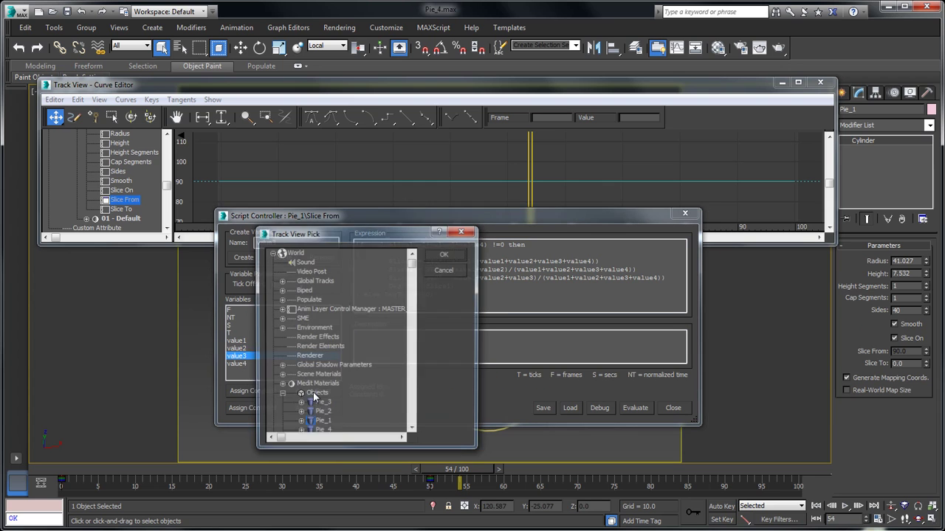
{"action": "left_click_drag", "start_coordinate": [412, 263], "coordinate": [413, 357]}
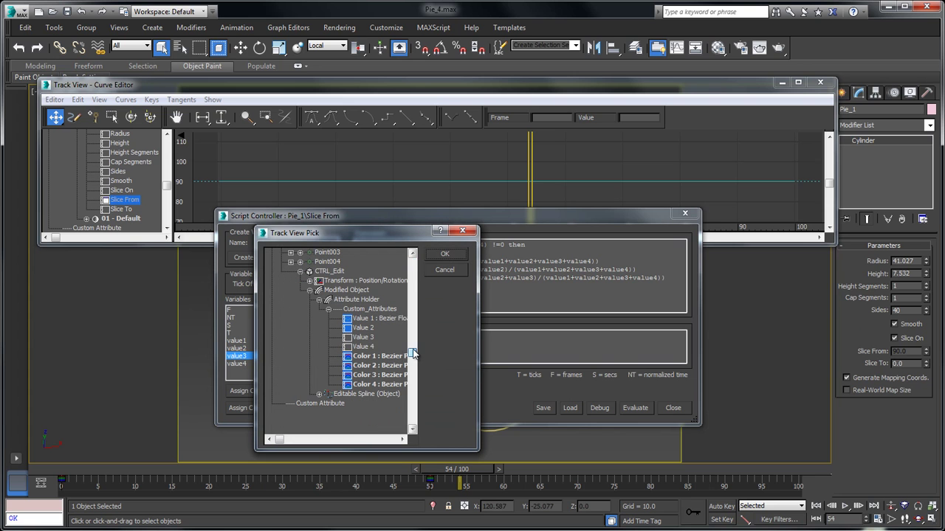
{"action": "left_click", "coordinate": [365, 341]}
{"action": "left_click", "coordinate": [443, 254]}
Assign the value4 variable to CTRL_Edit's Value 4 custom attribute track
{"action": "left_click", "coordinate": [275, 363]}
{"action": "left_click", "coordinate": [310, 391]}
{"action": "left_click_drag", "start_coordinate": [416, 271], "coordinate": [413, 365]}
{"action": "left_click", "coordinate": [361, 318]}
{"action": "left_click", "coordinate": [444, 254]}
Evaluate the Slice From script and clear the script and Curve Editor windows away from the viewport
{"action": "left_click_drag", "start_coordinate": [459, 213], "coordinate": [326, 179]}
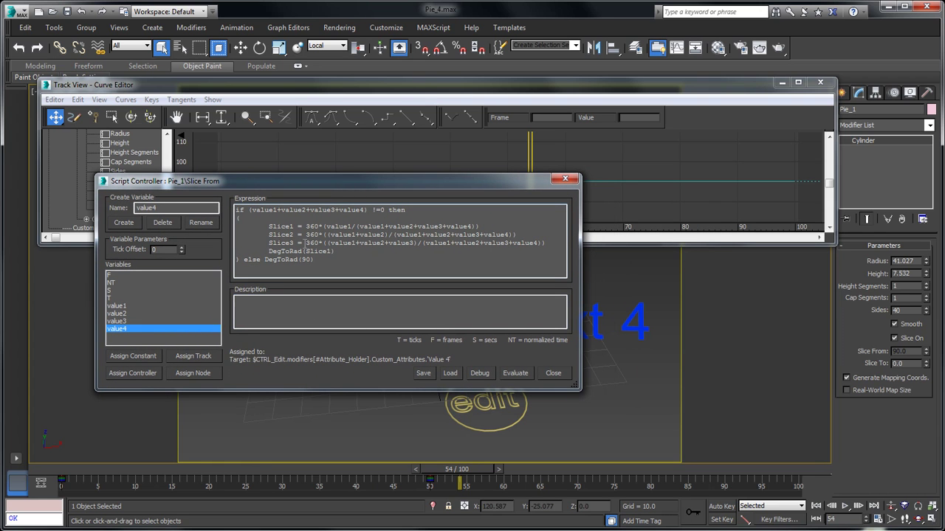
{"action": "left_click", "coordinate": [515, 372]}
{"action": "left_click_drag", "start_coordinate": [455, 186], "coordinate": [222, 311]}
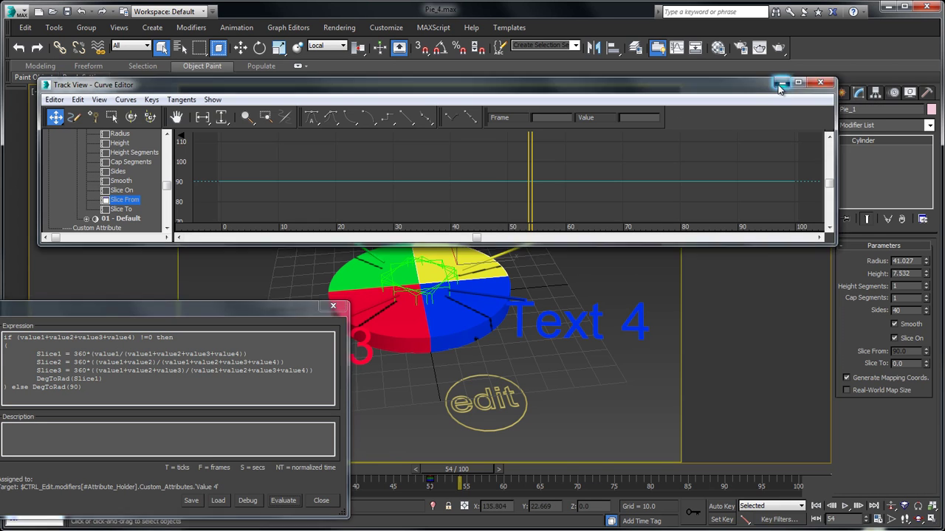
{"action": "left_click", "coordinate": [820, 82]}
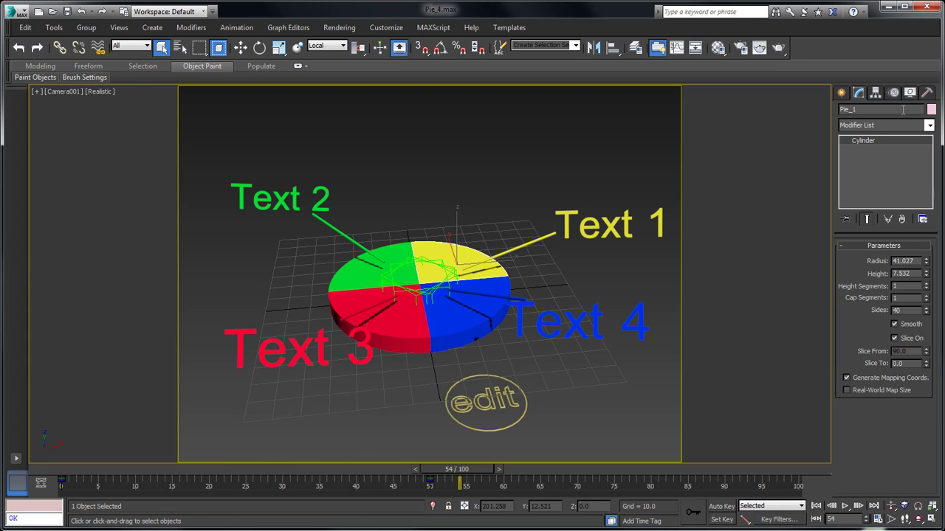
Test the yellow wedge by lowering Value 1 on the edit control to 94.6, and reset it to 100
{"action": "left_click", "coordinate": [506, 399]}
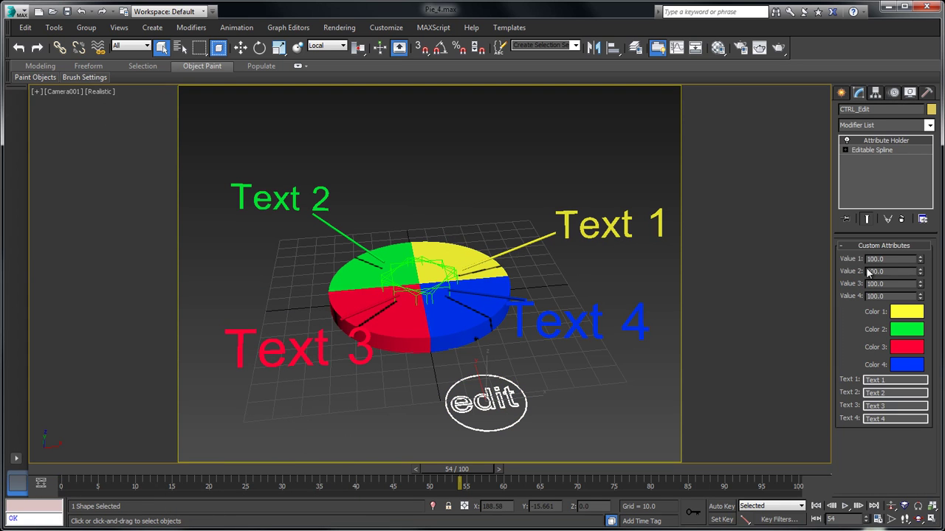
{"action": "mouse_move", "coordinate": [921, 262]}
{"action": "left_mouse_down"}
{"action": "mouse_move", "coordinate": [921, 251]}
{"action": "mouse_move", "coordinate": [908, 280]}
{"action": "mouse_move", "coordinate": [903, 221]}
{"action": "mouse_move", "coordinate": [931, 242]}
{"action": "mouse_move", "coordinate": [921, 261]}
{"action": "left_mouse_up"}
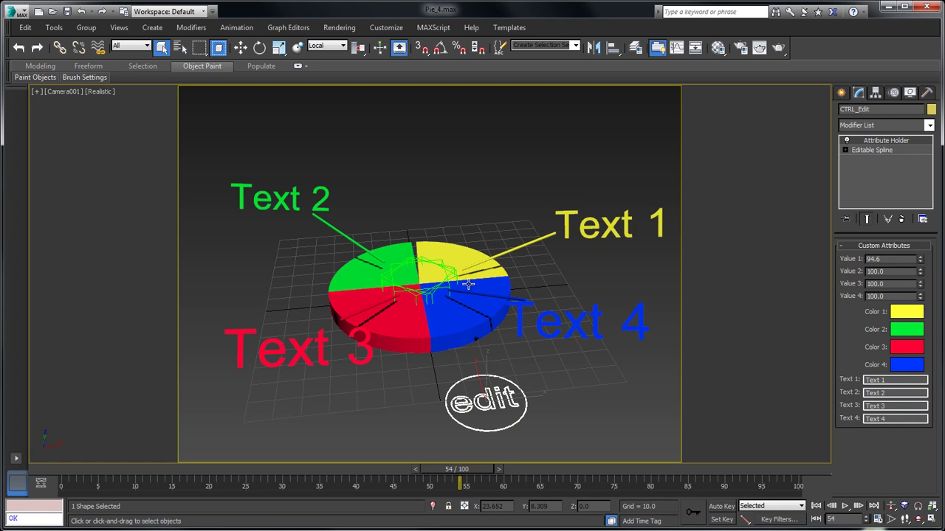
{"action": "double_click", "coordinate": [890, 260]}
{"action": "type", "text": "100"}
{"action": "key", "text": "Return"}
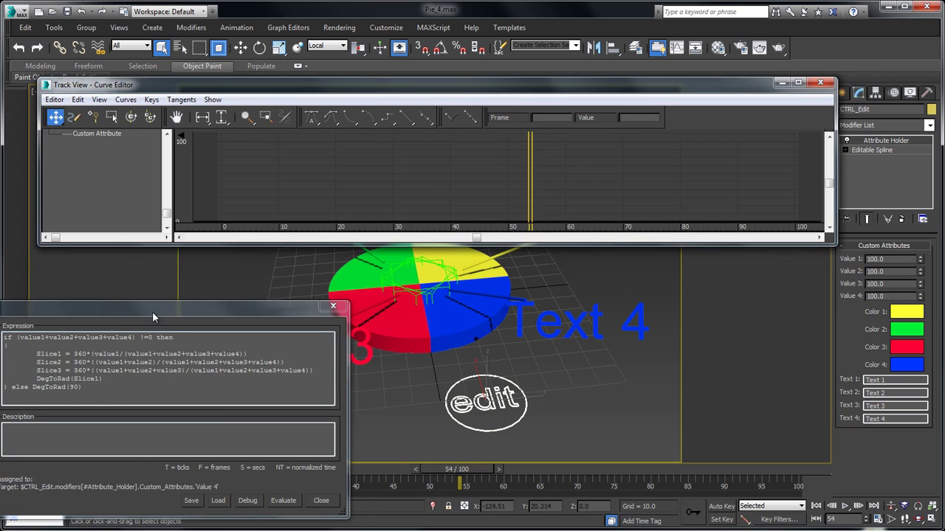
Bring the Slice From script controller dialog back into view and close it, keeping the Curve Editor open
{"action": "left_click_drag", "start_coordinate": [152, 311], "coordinate": [426, 178]}
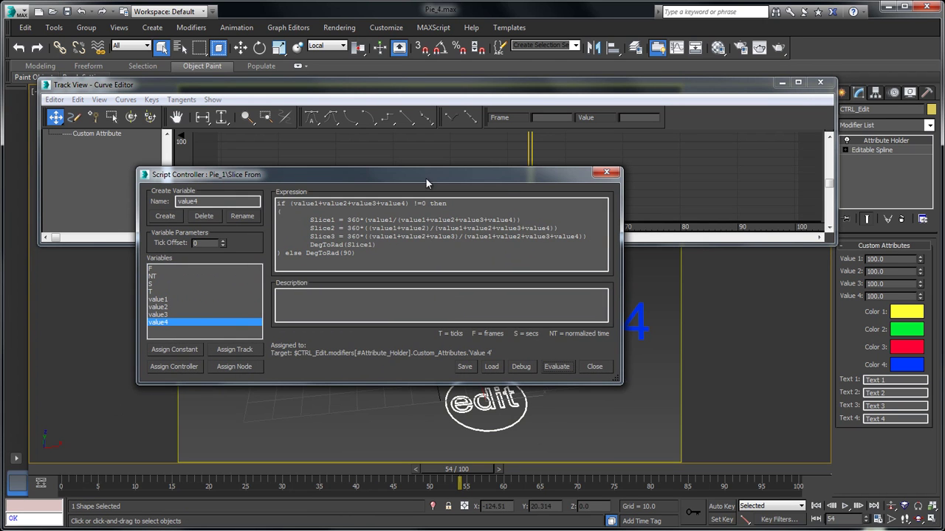
{"action": "left_click", "coordinate": [594, 367]}
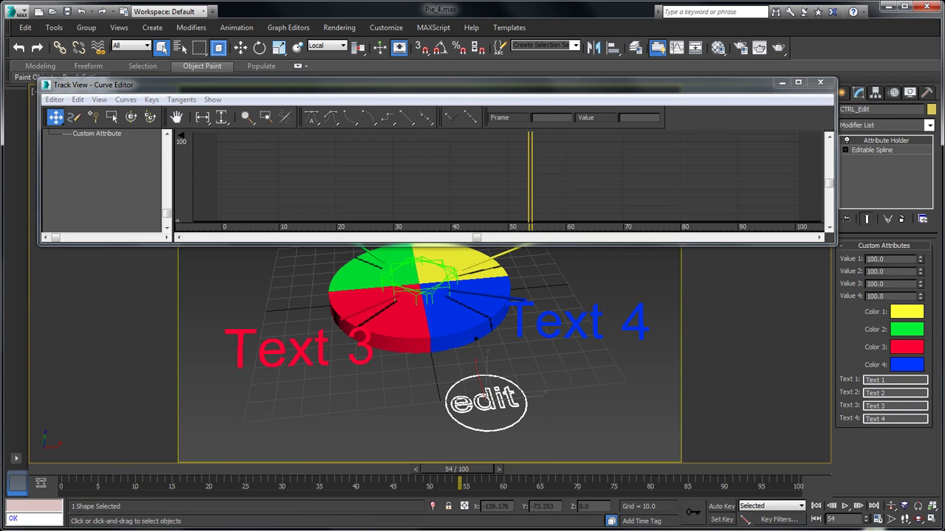
{"action": "key", "text": "F11"}
{"action": "left_click", "coordinate": [825, 104]}
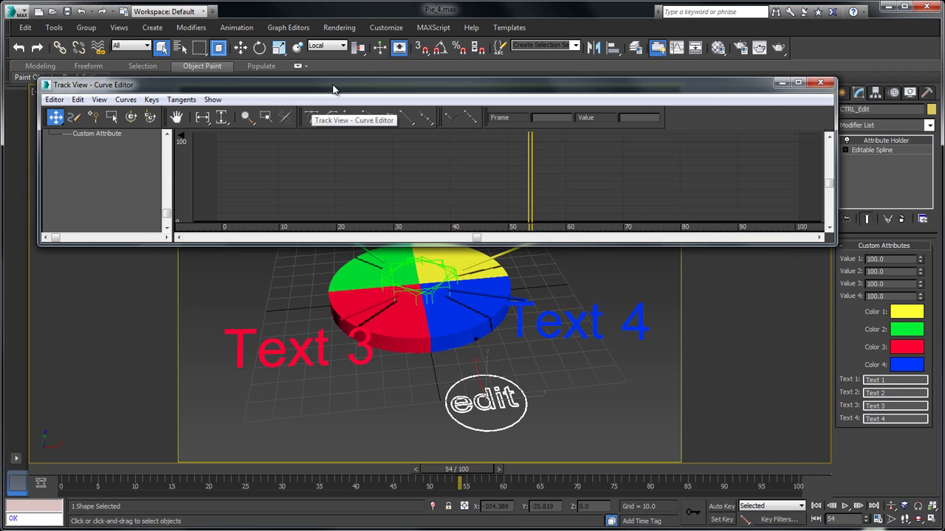
Try to copy the script controller from the yellow wedge's Slice From track
{"action": "left_click", "coordinate": [453, 255]}
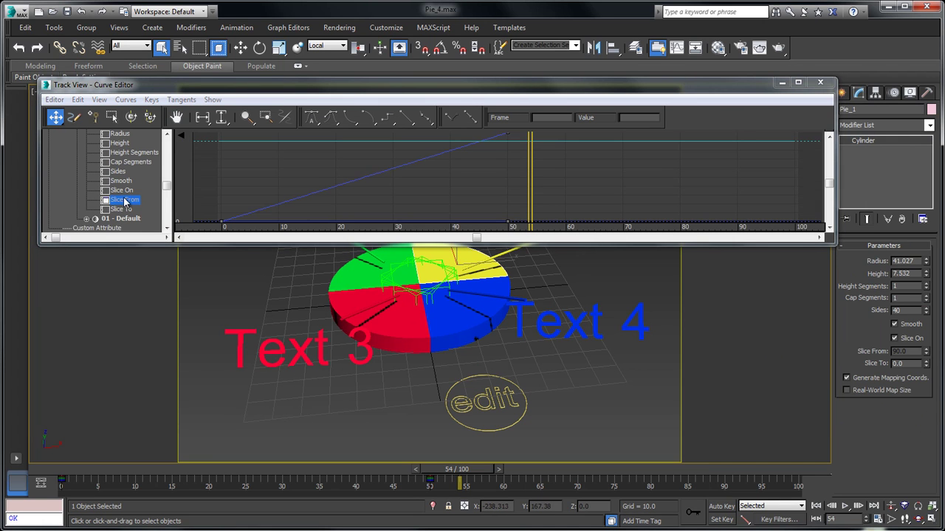
{"action": "right_click", "coordinate": [129, 204]}
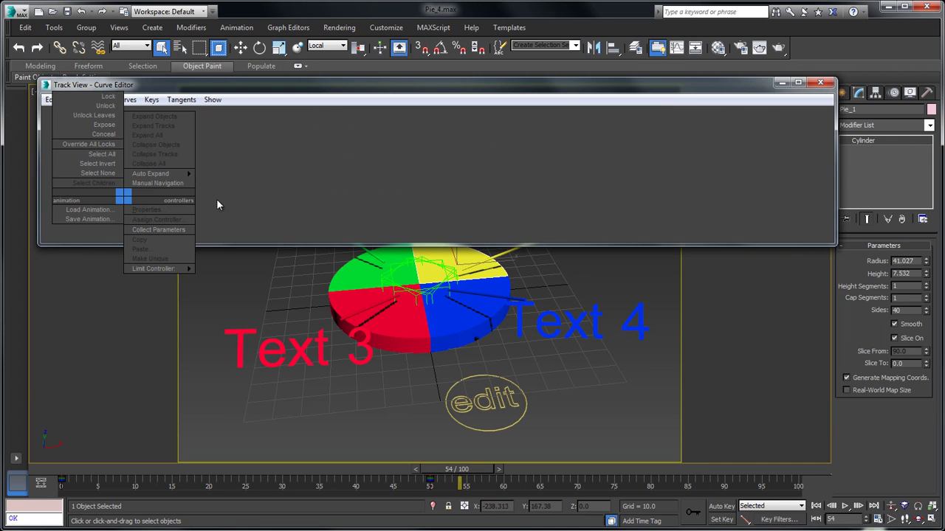
{"action": "left_click", "coordinate": [417, 288]}
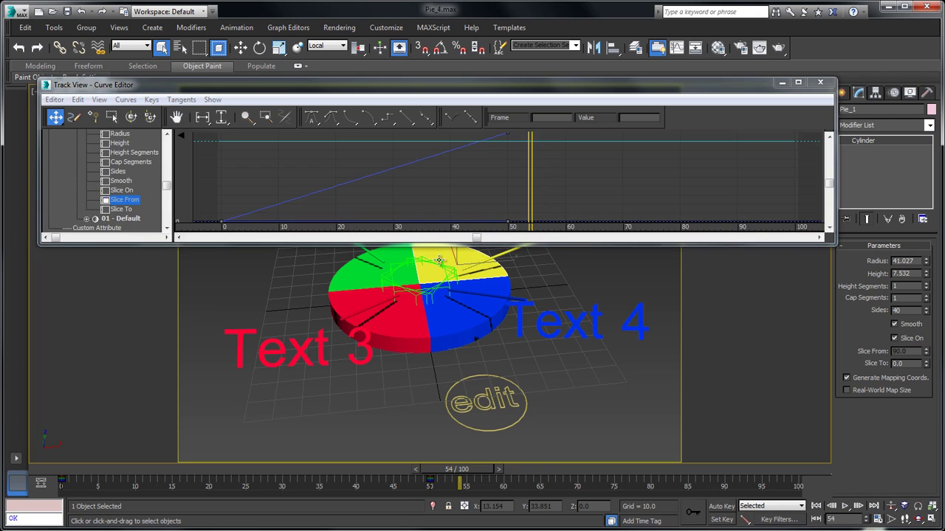
{"action": "right_click", "coordinate": [126, 205]}
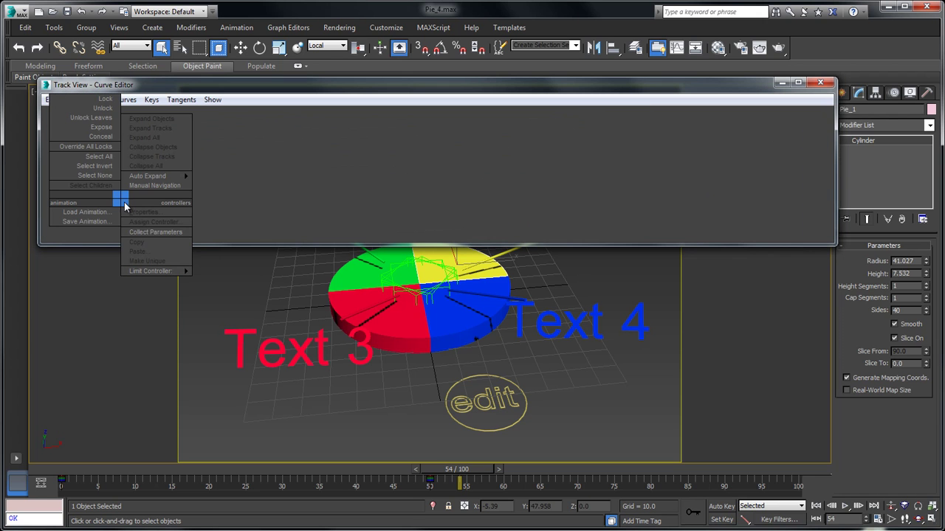
{"action": "left_click", "coordinate": [137, 242]}
Select the green wedge and expand its Object (Cylinder) tracks in the Curve Editor
{"action": "left_click", "coordinate": [346, 281]}
{"action": "left_click_drag", "start_coordinate": [167, 207], "coordinate": [168, 184]}
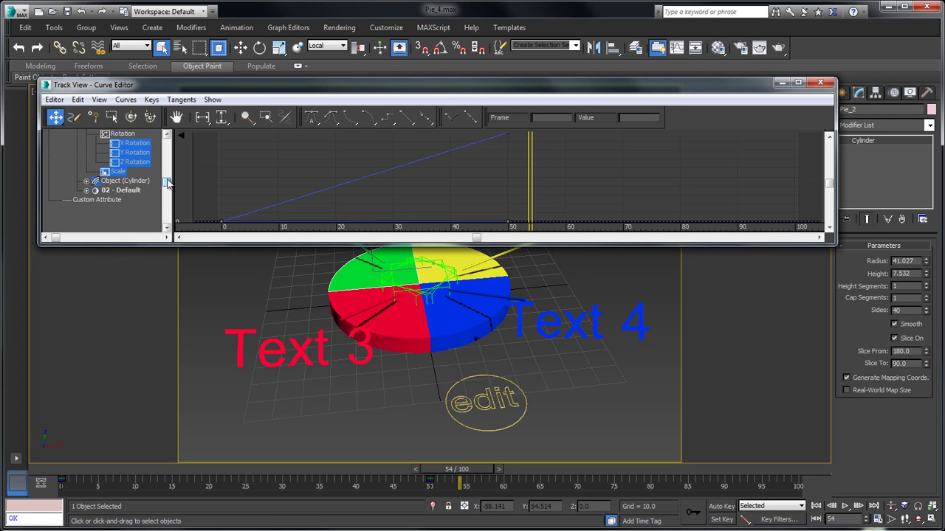
{"action": "left_click", "coordinate": [87, 181]}
{"action": "left_click_drag", "start_coordinate": [167, 168], "coordinate": [167, 189]}
Try to paste the copied controller onto the green wedge's Slice To track
{"action": "left_click", "coordinate": [121, 219]}
{"action": "right_click", "coordinate": [123, 220]}
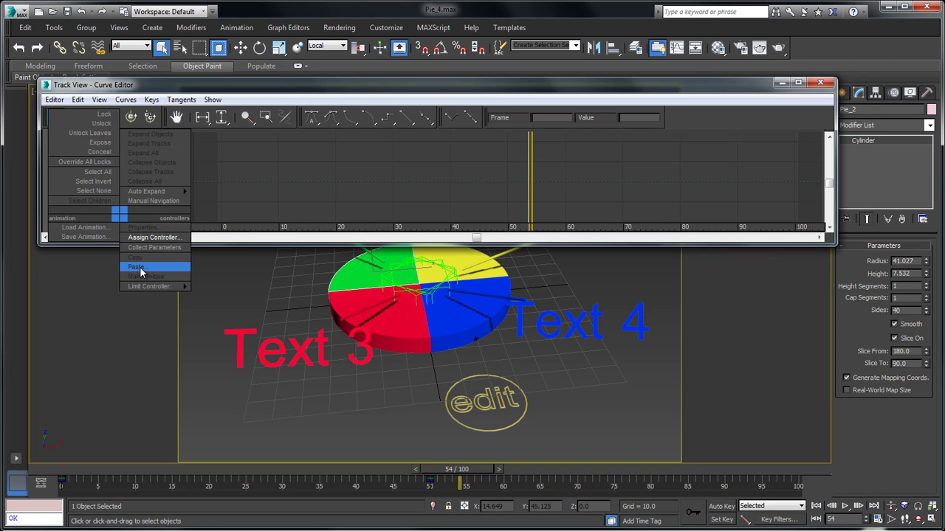
{"action": "left_click", "coordinate": [137, 267]}
{"action": "right_click", "coordinate": [115, 220]}
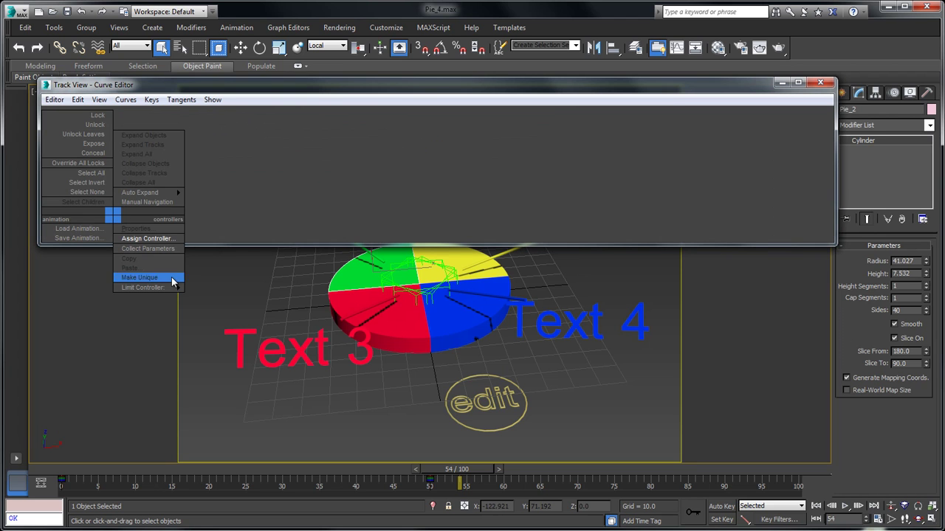
{"action": "left_click", "coordinate": [319, 95]}
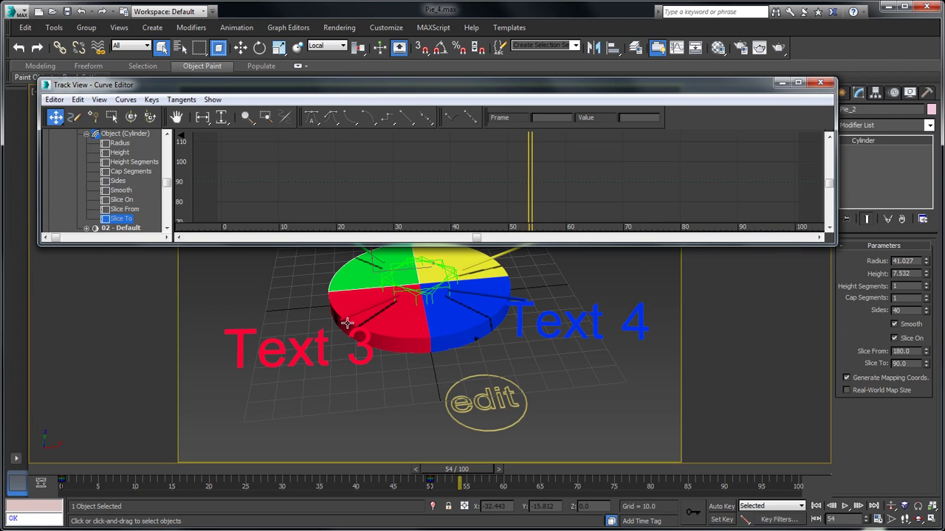
Select the yellow wedge Pie_1 again and copy the script controller from its Slice From track
{"action": "left_click", "coordinate": [384, 372]}
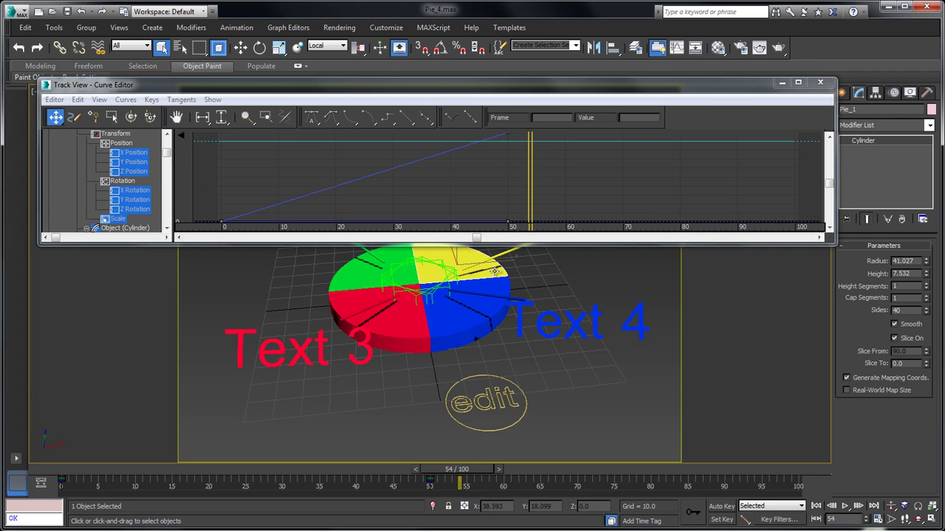
{"action": "left_click_drag", "start_coordinate": [167, 156], "coordinate": [166, 190]}
{"action": "right_click", "coordinate": [127, 192]}
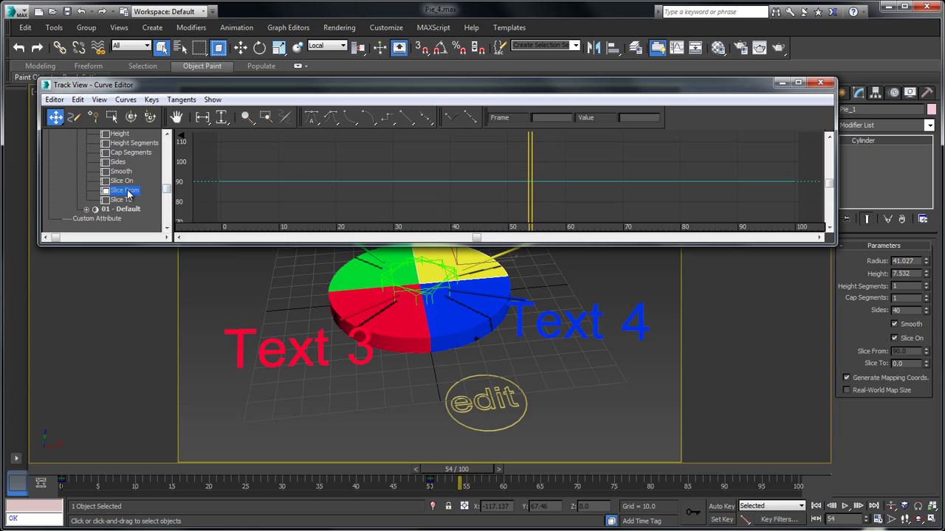
{"action": "left_click", "coordinate": [143, 240]}
Select the green wedge Pie_2 and paste the copied script controller onto its Slice To track as a copy
{"action": "left_click", "coordinate": [346, 276]}
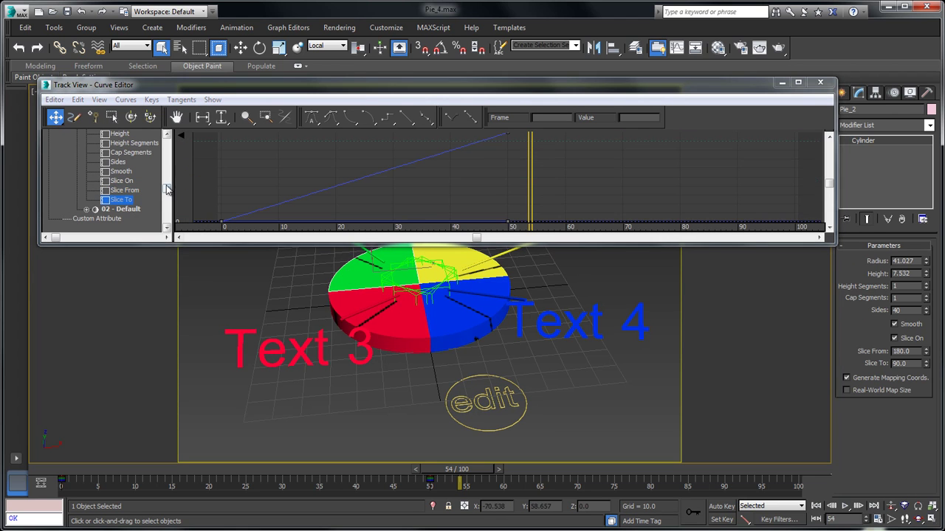
{"action": "scroll", "coordinate": [168, 186], "scroll_direction": "up", "scroll_amount": 3}
{"action": "scroll", "coordinate": [168, 186], "scroll_direction": "down", "scroll_amount": 3}
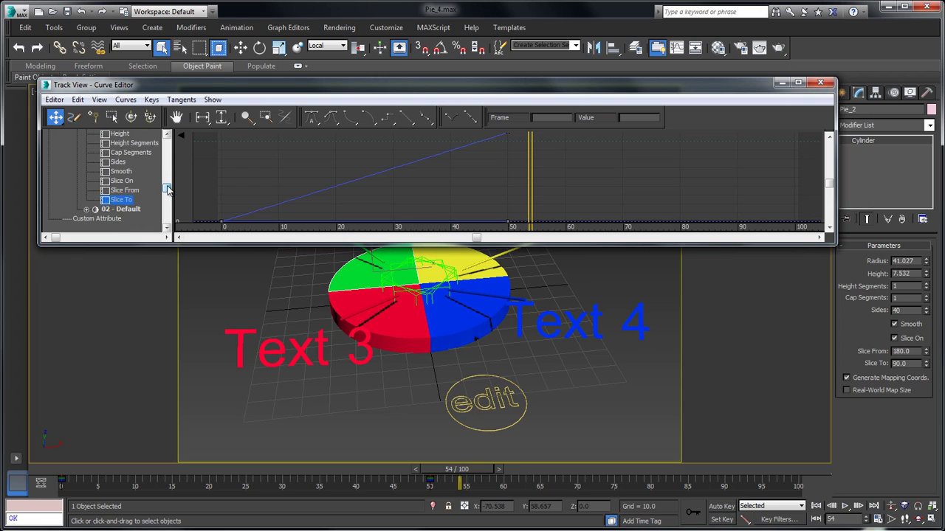
{"action": "right_click", "coordinate": [118, 203]}
{"action": "left_click", "coordinate": [138, 248]}
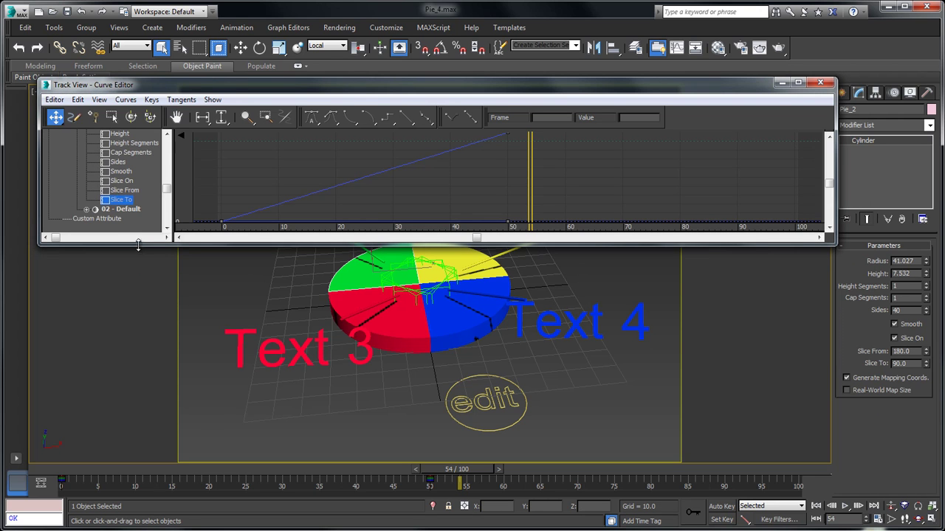
{"action": "right_click", "coordinate": [118, 199]}
{"action": "left_click", "coordinate": [132, 253]}
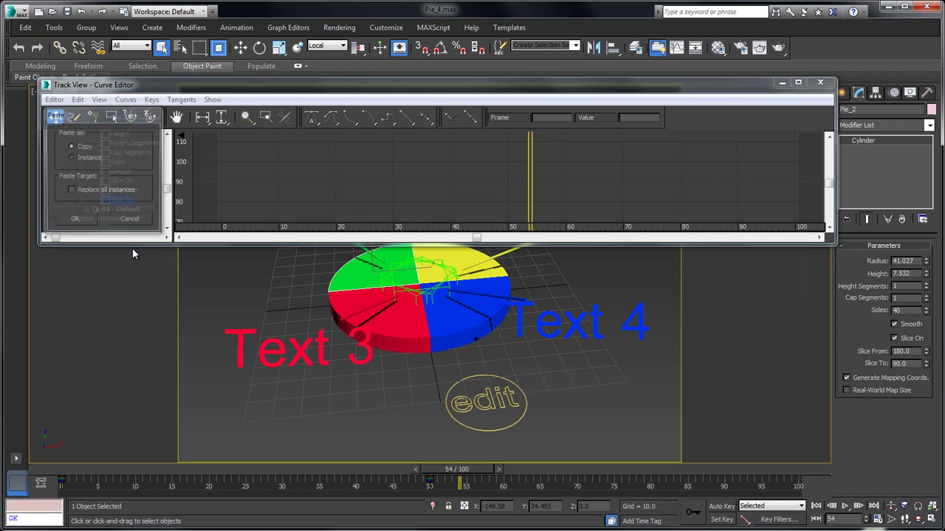
{"action": "left_click", "coordinate": [141, 229]}
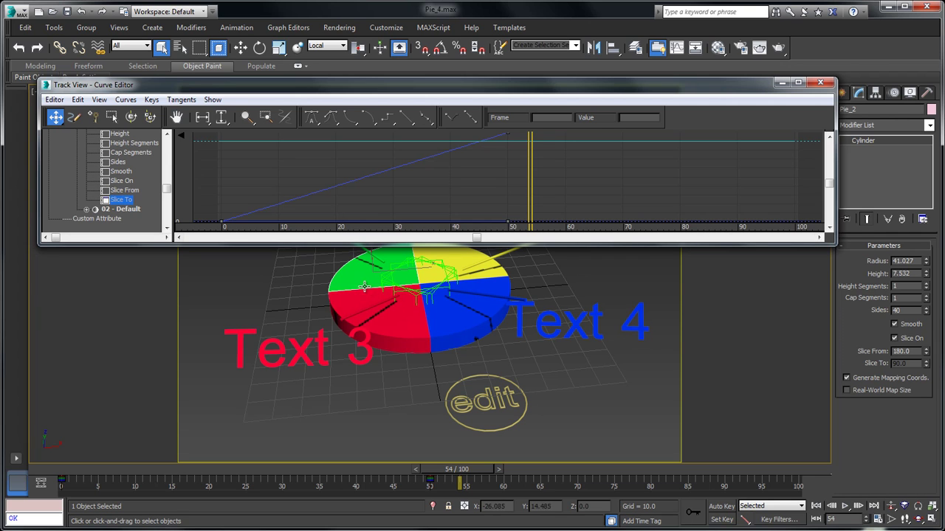
Paste the controller as a copy onto Pie_2's Slice From track and make its expression return DegToRad(Slice2), then evaluate it
{"action": "left_click", "coordinate": [127, 192]}
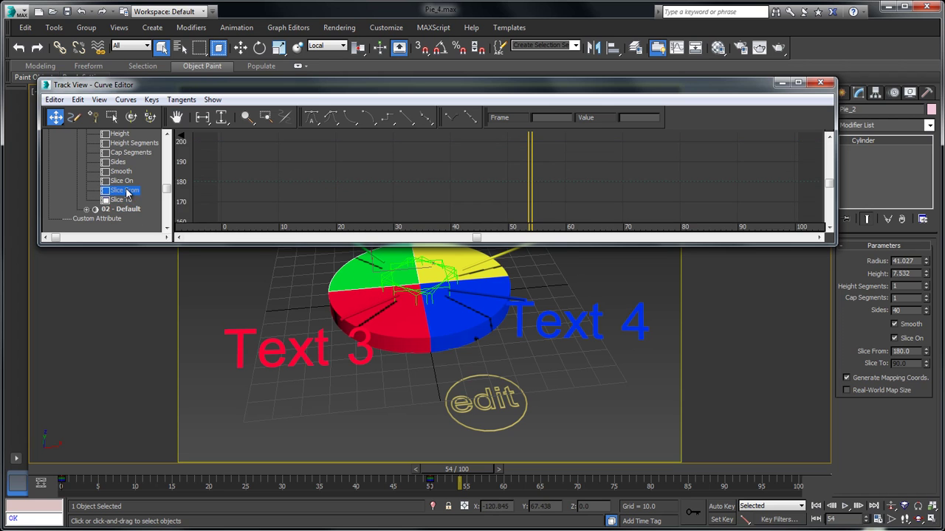
{"action": "right_click", "coordinate": [127, 191]}
{"action": "left_click", "coordinate": [133, 235]}
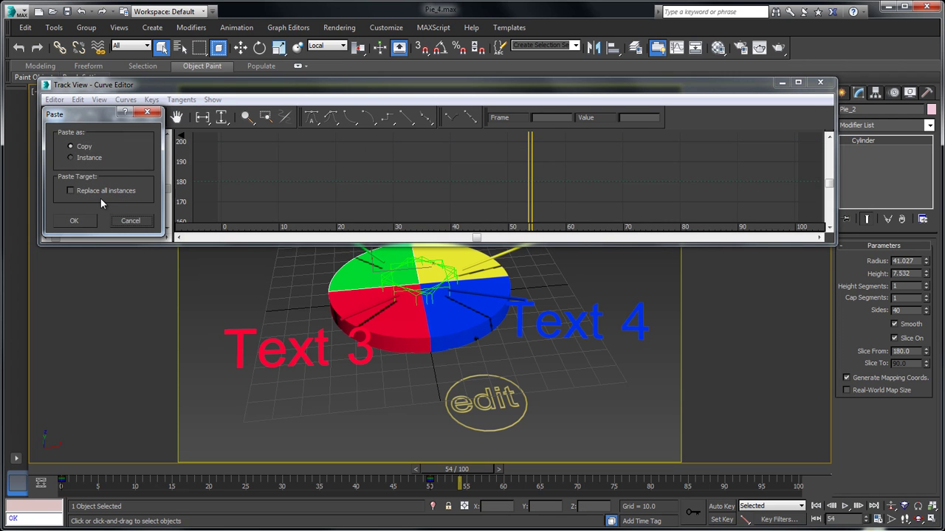
{"action": "left_click", "coordinate": [74, 220]}
{"action": "double_click", "coordinate": [127, 193]}
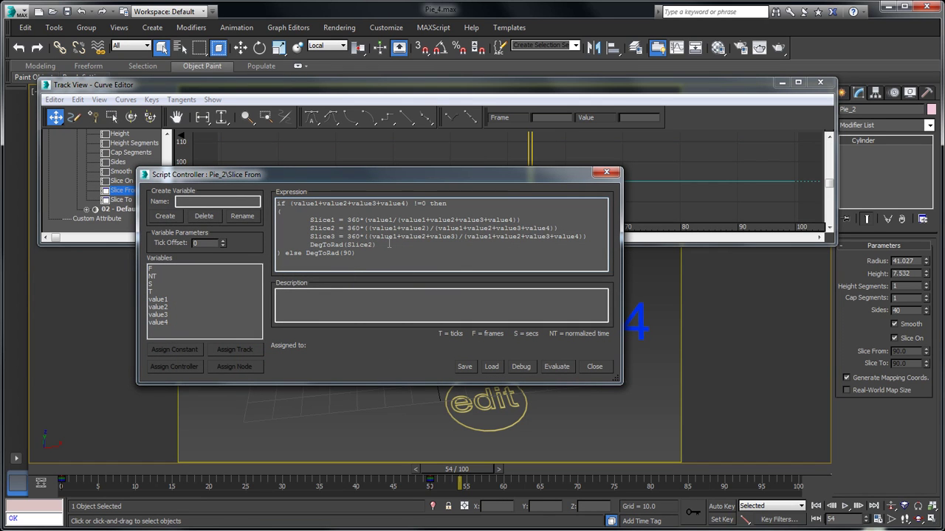
{"action": "left_click", "coordinate": [558, 366]}
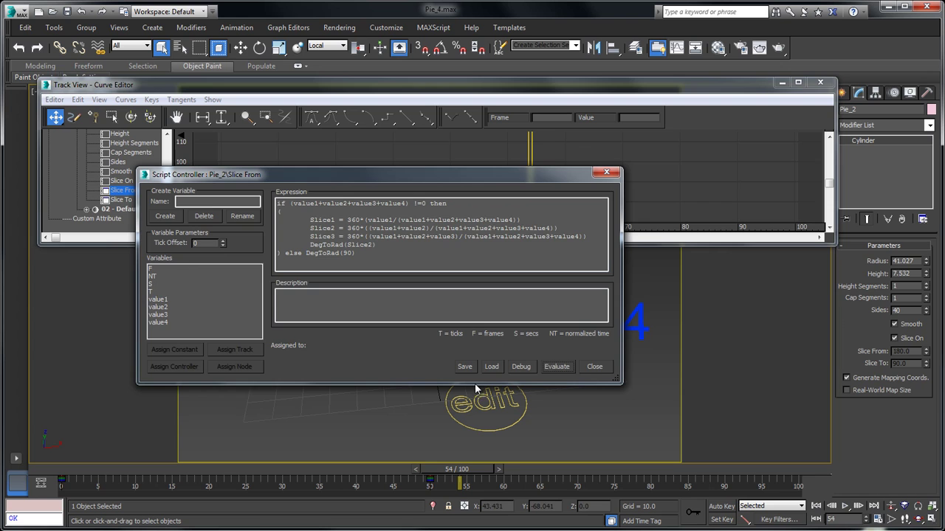
{"action": "left_click", "coordinate": [594, 366]}
Select the red wedge Pie_3, expand its cylinder tracks and paste the script controller onto Slice To as a copy
{"action": "left_click", "coordinate": [412, 336]}
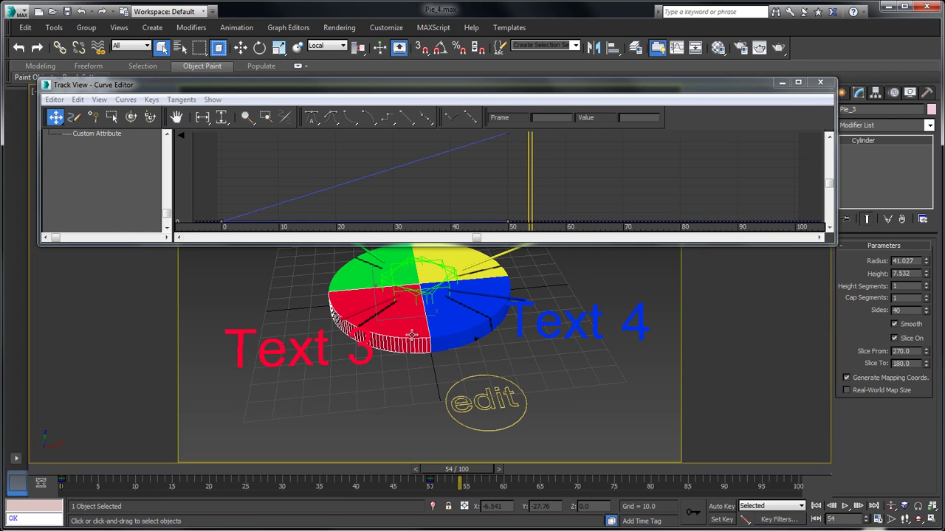
{"action": "left_click_drag", "start_coordinate": [167, 214], "coordinate": [167, 165]}
{"action": "left_click", "coordinate": [87, 191]}
{"action": "left_click", "coordinate": [165, 193]}
{"action": "left_click", "coordinate": [126, 191]}
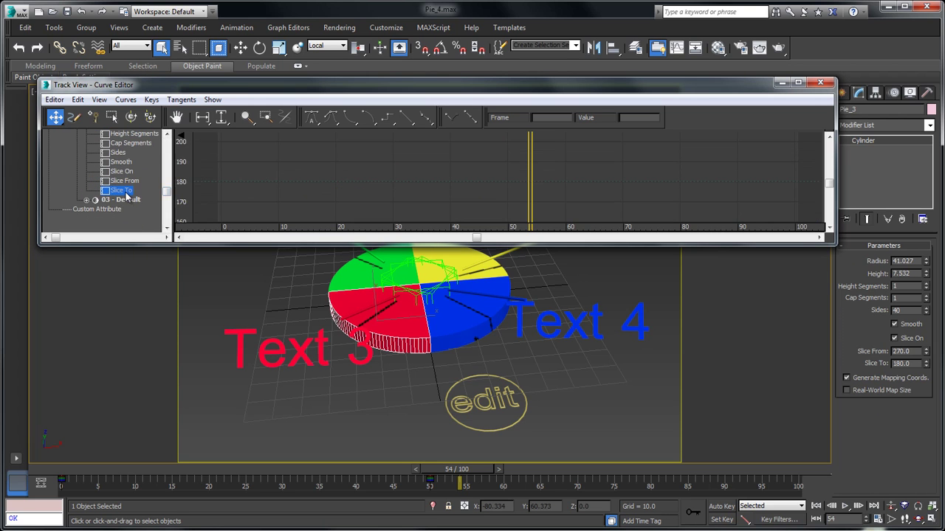
{"action": "right_click", "coordinate": [125, 194]}
{"action": "left_click", "coordinate": [153, 241]}
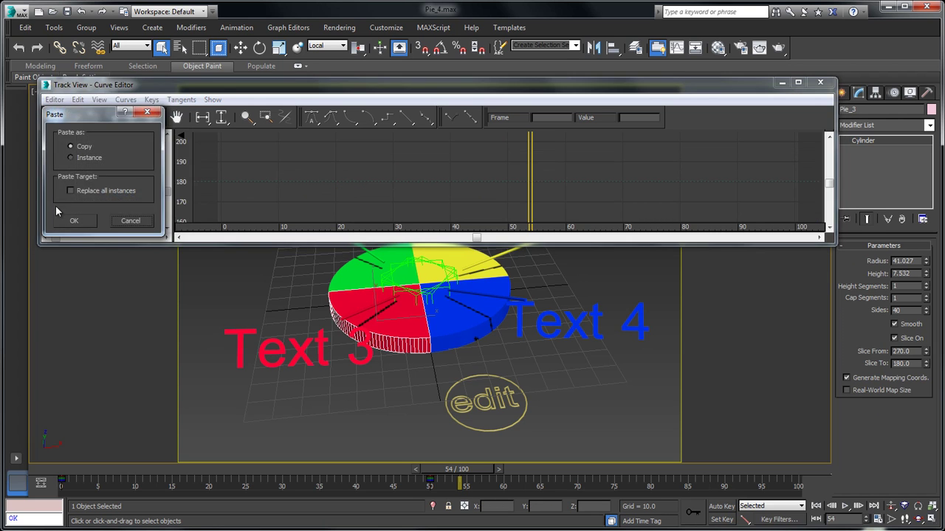
{"action": "left_click", "coordinate": [74, 220]}
Edit Pie_3's Slice To script to return DegToRad(Slice2) and evaluate it
{"action": "double_click", "coordinate": [123, 192]}
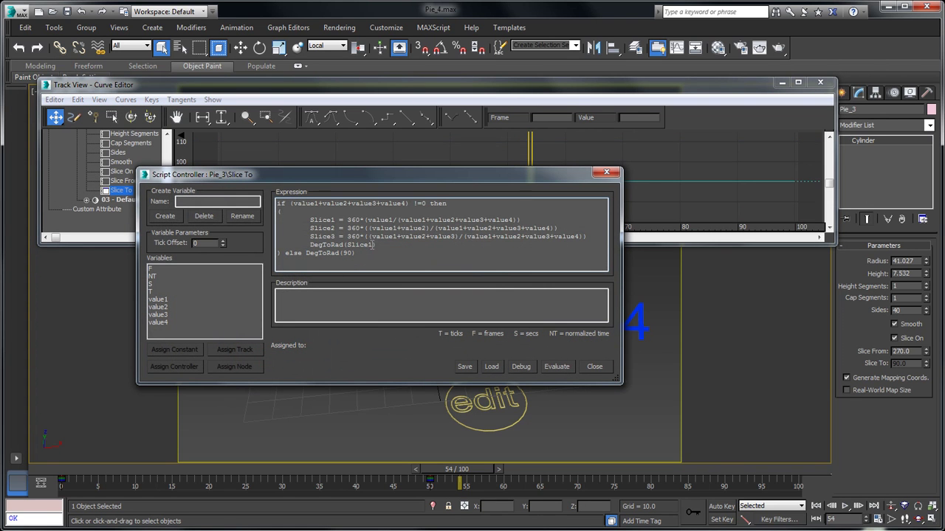
{"action": "left_click", "coordinate": [555, 368]}
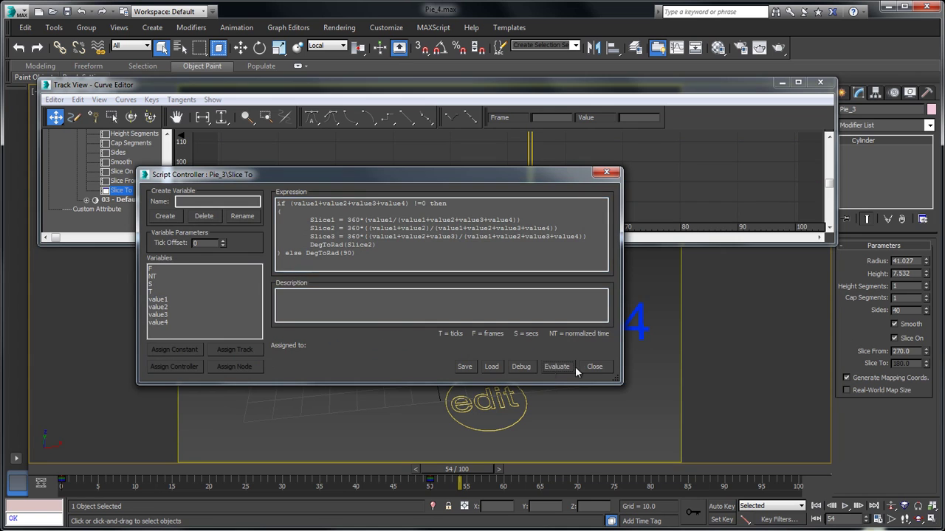
{"action": "left_click", "coordinate": [583, 366]}
Paste the controller as a copy onto Pie_3's Slice From track and evaluate its expression with DegToRad(Slice3) as the result
{"action": "left_click", "coordinate": [125, 181]}
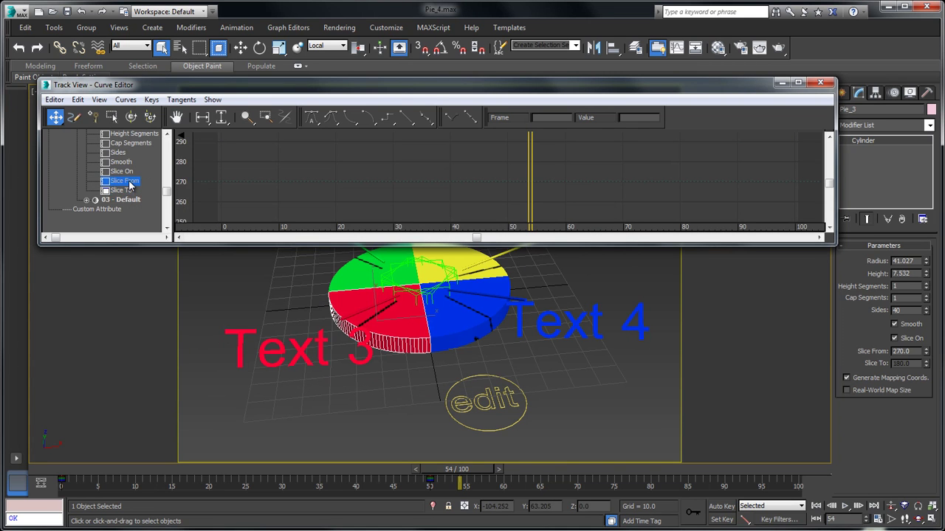
{"action": "right_click", "coordinate": [130, 186]}
{"action": "left_click", "coordinate": [142, 229]}
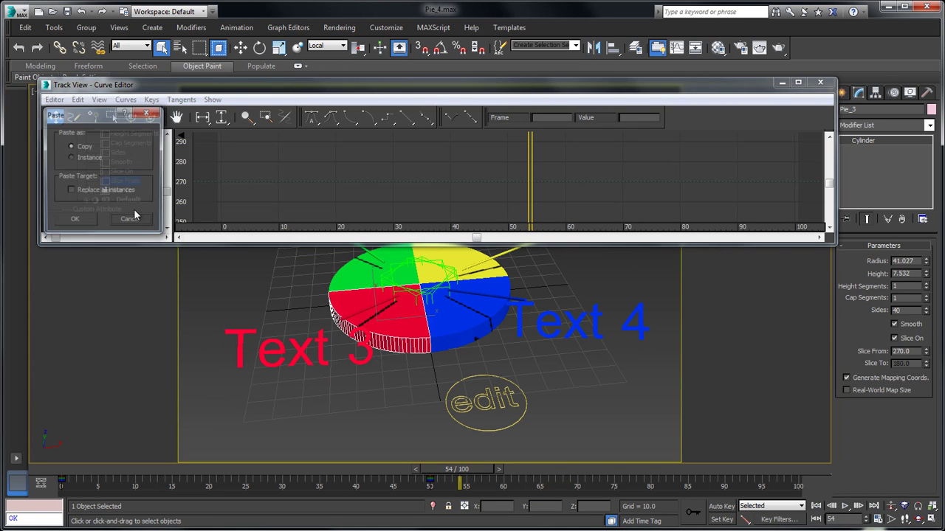
{"action": "left_click", "coordinate": [73, 219]}
{"action": "double_click", "coordinate": [124, 183]}
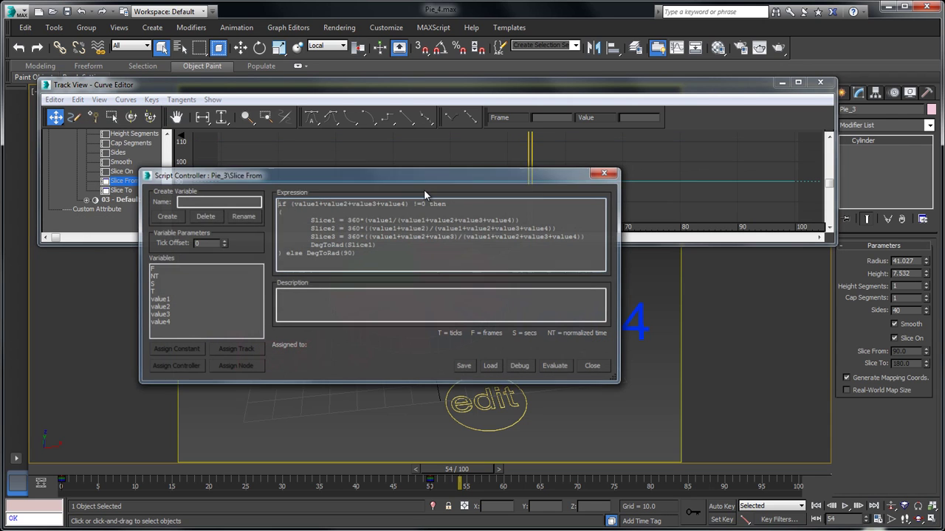
{"action": "type", "text": "1"}
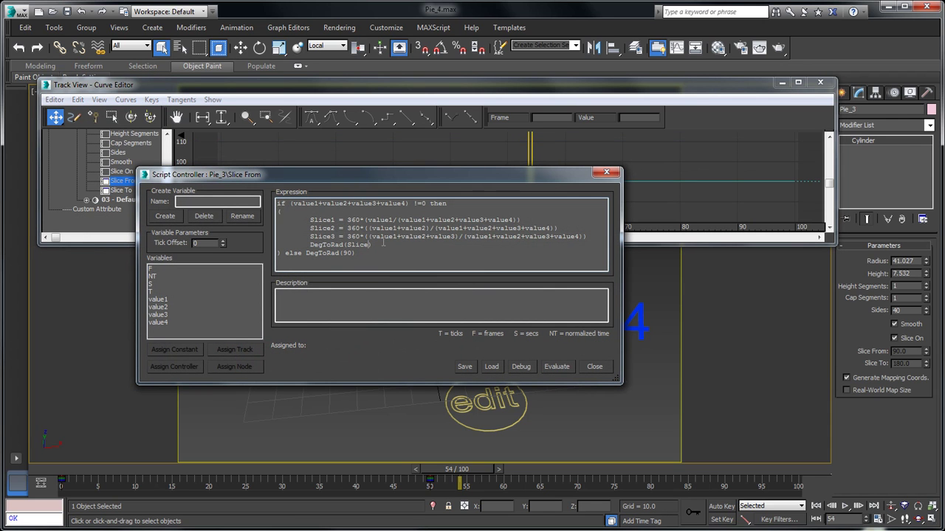
{"action": "left_click", "coordinate": [557, 366]}
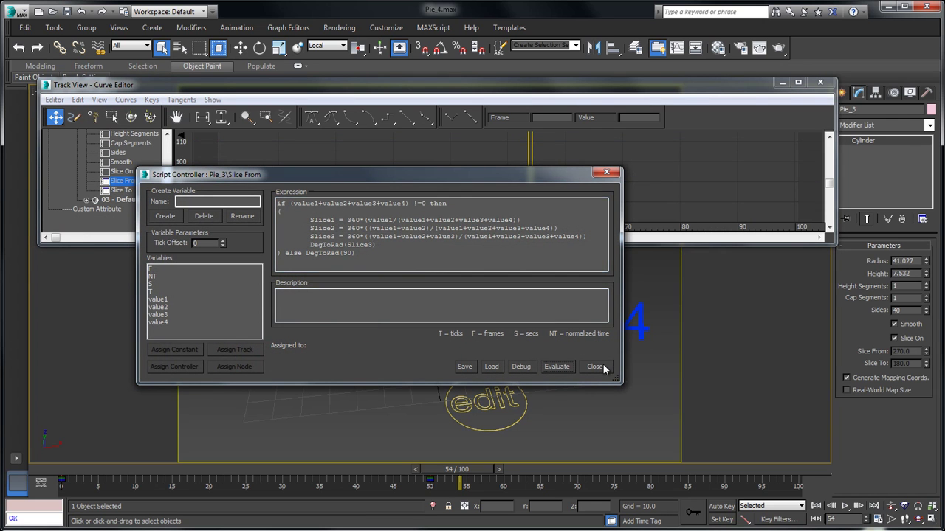
{"action": "left_click", "coordinate": [600, 365]}
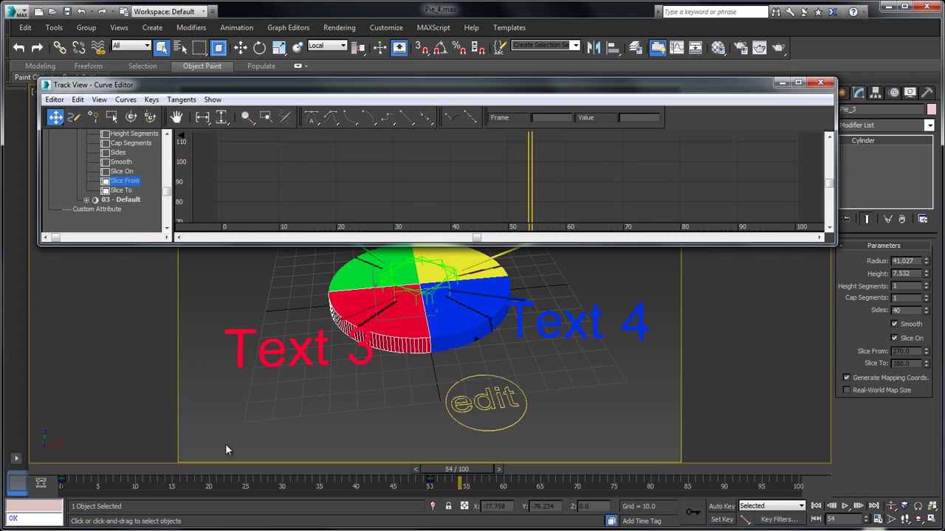
Select the blue wedge Pie_4, expand its cylinder tracks and paste the script controller onto Slice To as a copy
{"action": "left_click", "coordinate": [453, 332]}
{"action": "left_click_drag", "start_coordinate": [166, 217], "coordinate": [168, 183]}
{"action": "left_click", "coordinate": [87, 171]}
{"action": "left_click", "coordinate": [126, 208]}
{"action": "right_click", "coordinate": [121, 199]}
{"action": "left_click", "coordinate": [146, 250]}
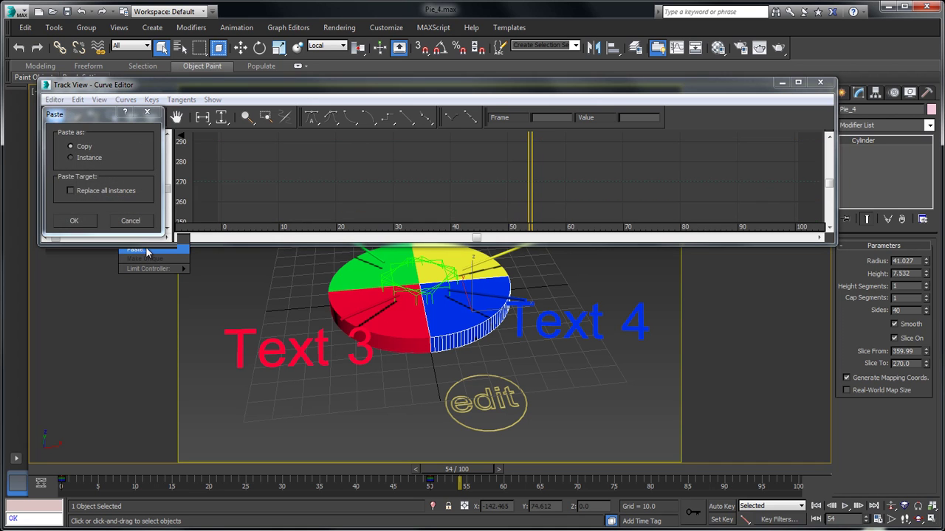
{"action": "left_click", "coordinate": [75, 220]}
Change Pie_4's Slice To script to return DegToRad(Slice3), evaluate it and close the Curve Editor
{"action": "double_click", "coordinate": [123, 201]}
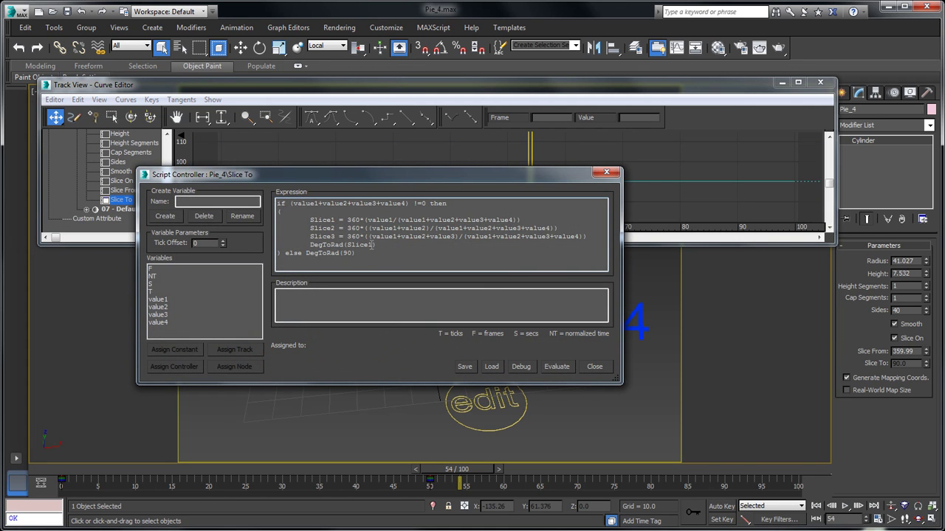
{"action": "left_click", "coordinate": [556, 366]}
{"action": "left_click", "coordinate": [595, 366]}
{"action": "left_click", "coordinate": [820, 82]}
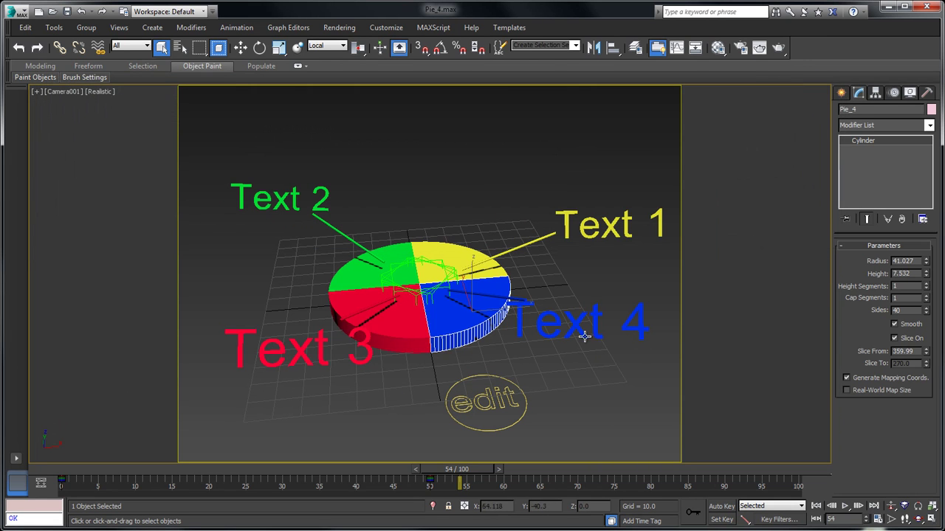
Select the CTRL_Edit shape and set its Value 1 to 50 to test the wedges
{"action": "left_click", "coordinate": [526, 392]}
{"action": "left_click_drag", "start_coordinate": [920, 259], "coordinate": [740, 503]}
{"action": "double_click", "coordinate": [877, 258]}
{"action": "type", "text": "50"}
{"action": "key", "text": "Return"}
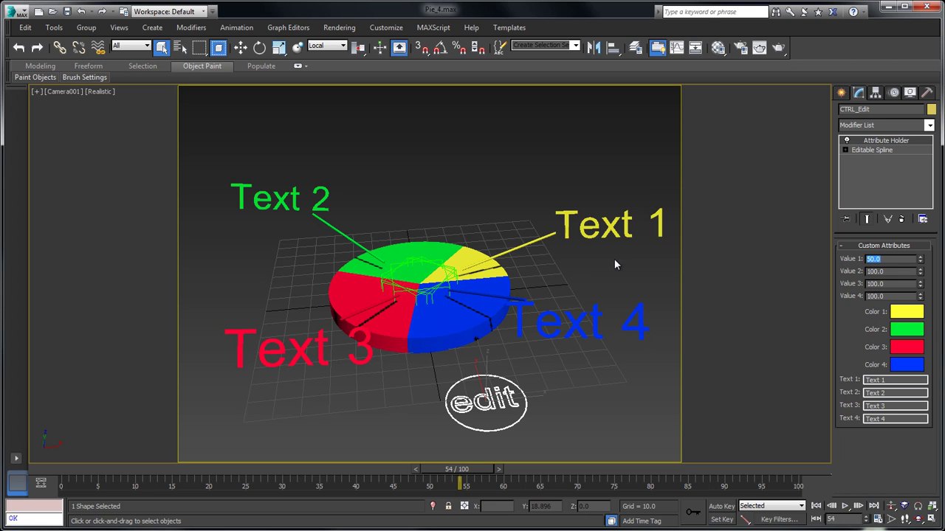
Set CTRL_Edit's Value 2 to 120, Value 3 to 150 and Value 4 to 300
{"action": "double_click", "coordinate": [890, 270]}
{"action": "type", "text": "120"}
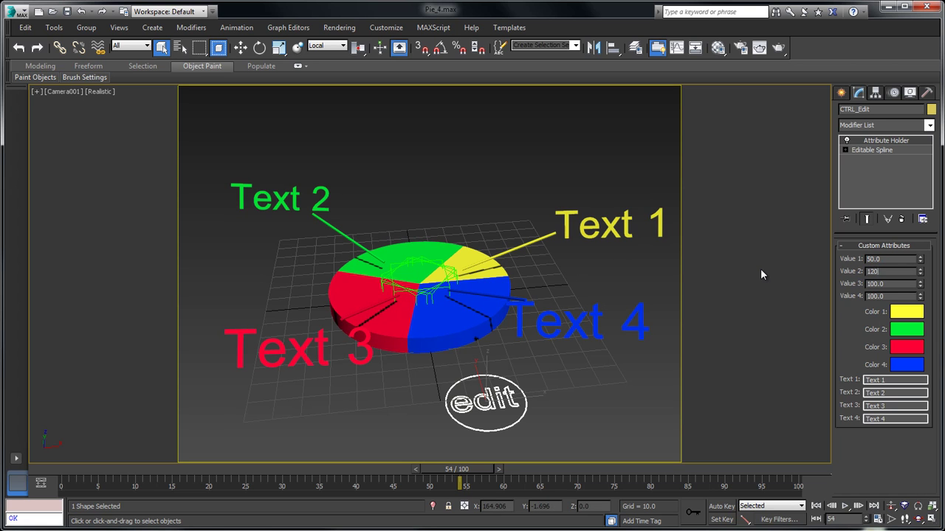
{"action": "key", "text": "Return"}
{"action": "key", "text": "Tab"}
{"action": "type", "text": "150"}
{"action": "key", "text": "Return"}
{"action": "key", "text": "Tab"}
{"action": "type", "text": "300"}
{"action": "key", "text": "Return"}
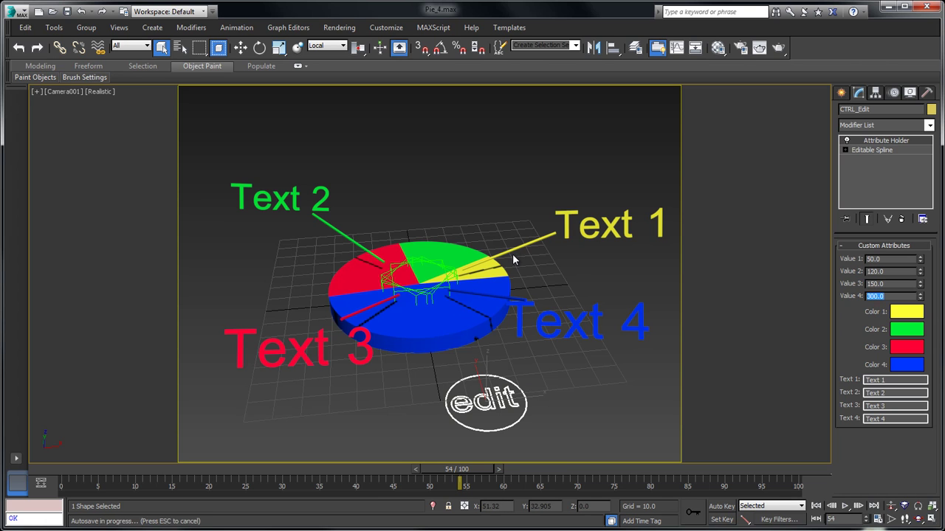
Select the parent point helper of the yellow leader line and rename it Helper_1
{"action": "left_click", "coordinate": [415, 303]}
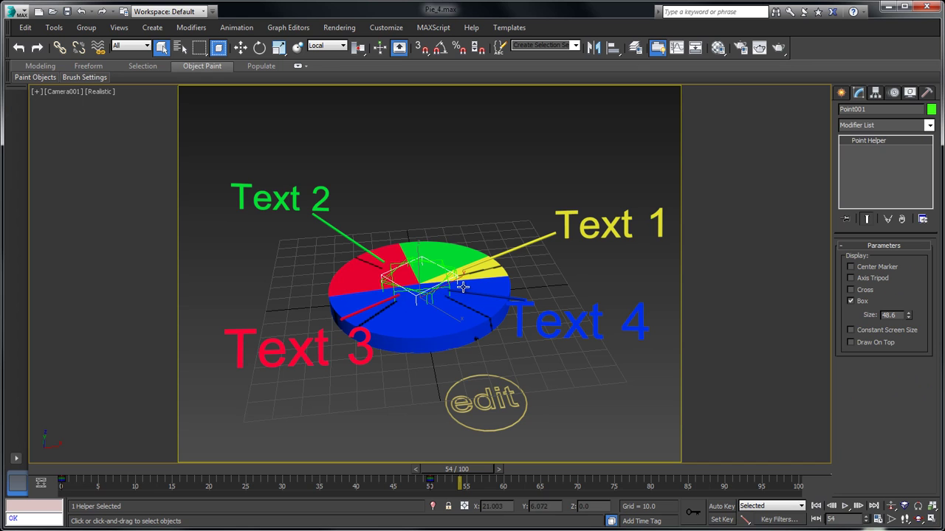
{"action": "left_click", "coordinate": [501, 253]}
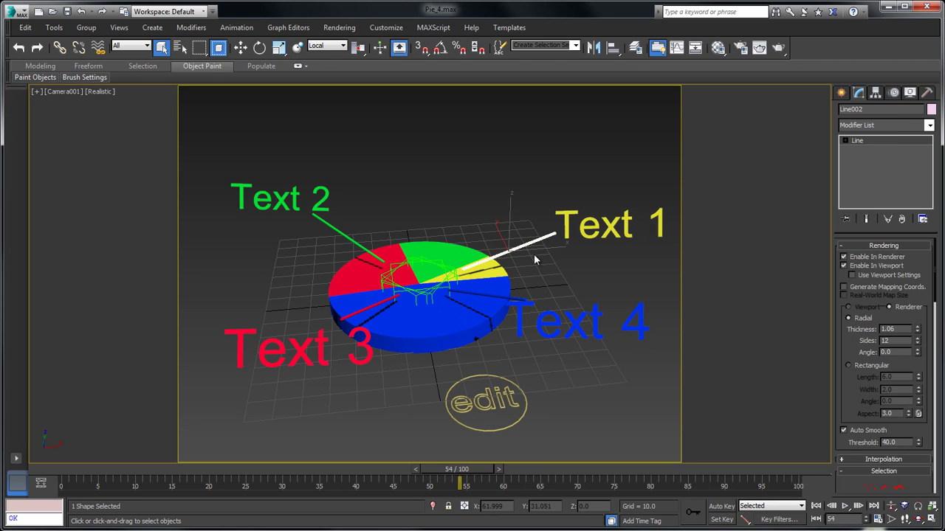
{"action": "key", "text": "Page_Up"}
{"action": "double_click", "coordinate": [870, 109]}
{"action": "type", "text": "He"}
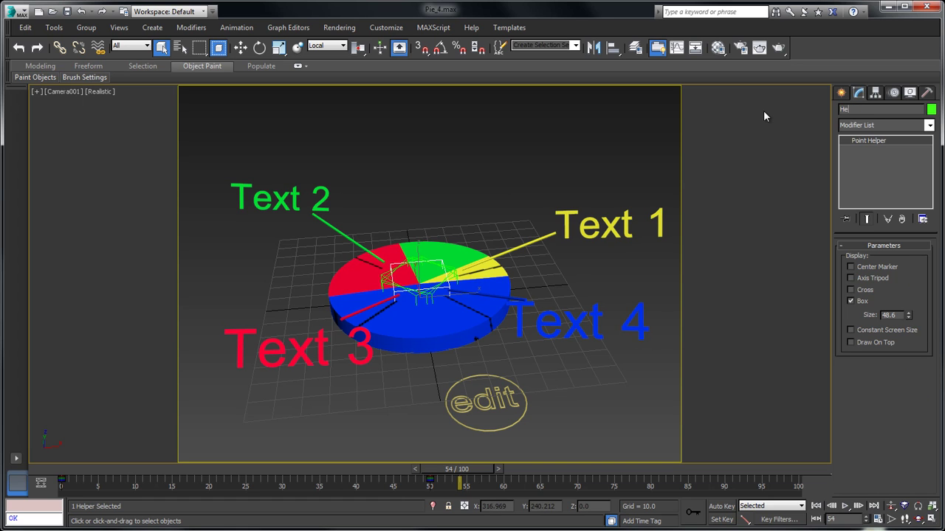
{"action": "type", "text": "lper_1"}
Select the parent point helper of the green leader line and rename it Helper_2
{"action": "left_click", "coordinate": [333, 225]}
{"action": "left_click", "coordinate": [332, 224]}
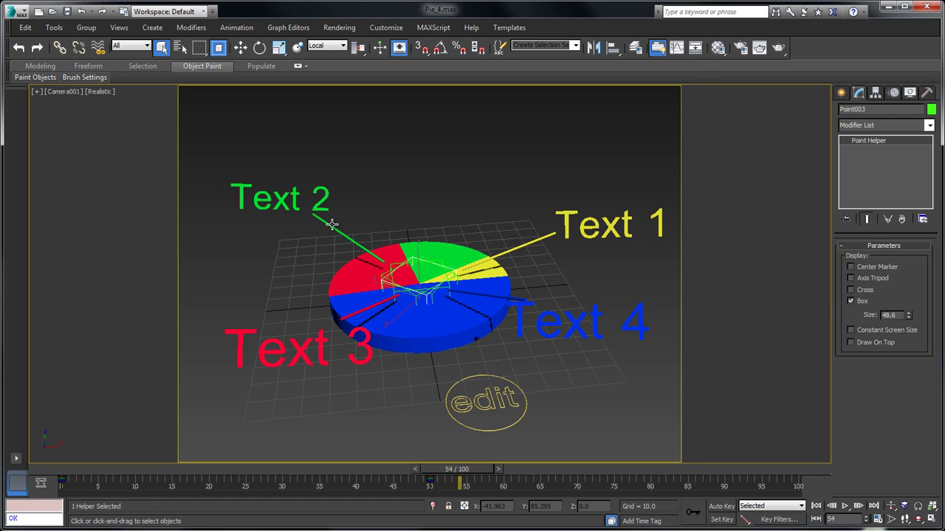
{"action": "left_click", "coordinate": [875, 110]}
{"action": "type", "text": "Helper_2"}
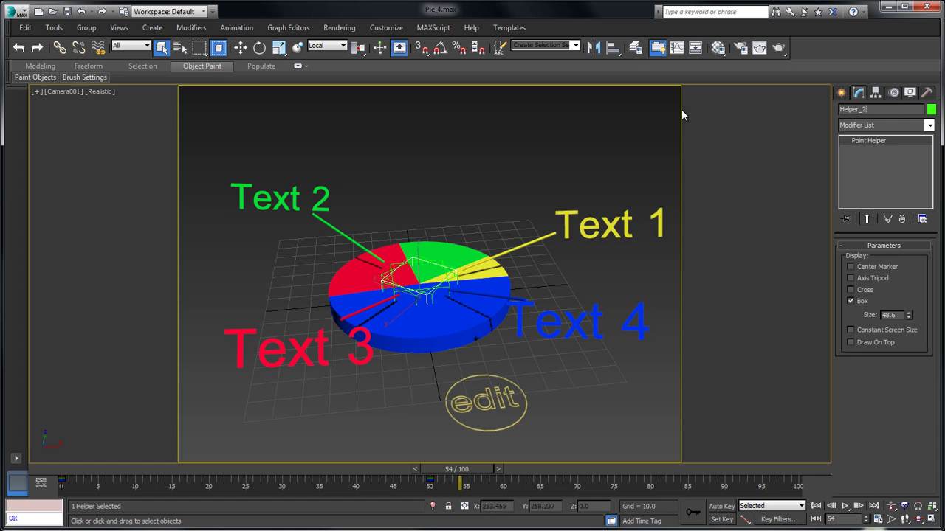
Select the parent point helper of the red Text 3 label and rename it Helper_3
{"action": "left_click", "coordinate": [281, 352]}
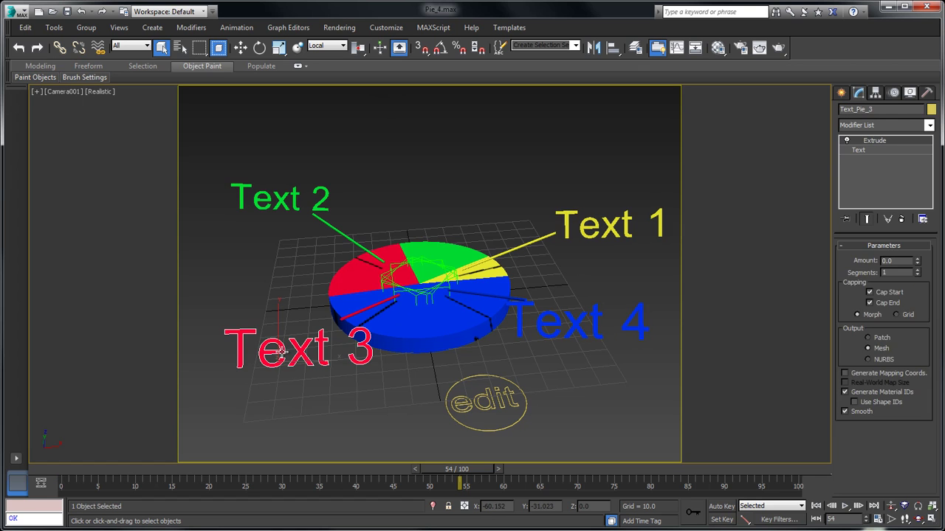
{"action": "key", "text": "Page_Up"}
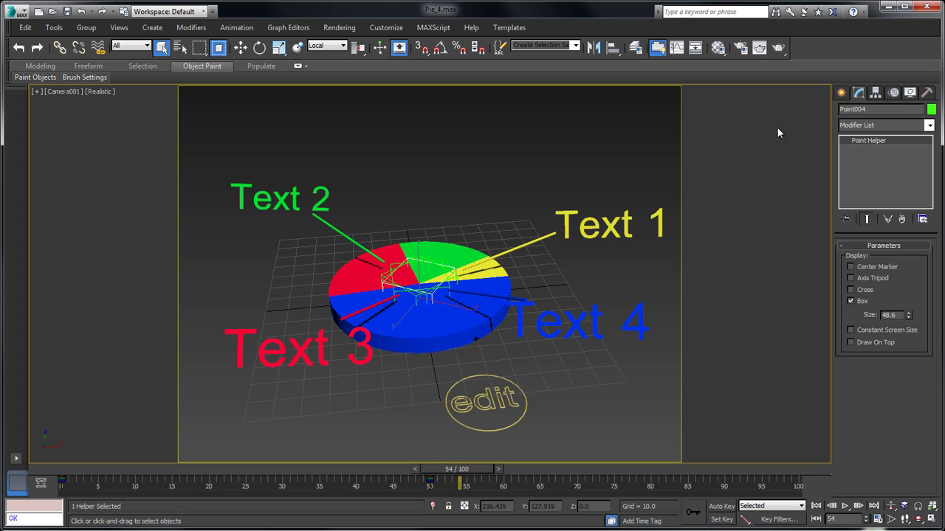
{"action": "left_click", "coordinate": [867, 110]}
{"action": "type", "text": "Helper_3"}
Select the parent point helper of the blue leader line and rename it Helper_4
{"action": "left_click", "coordinate": [510, 296]}
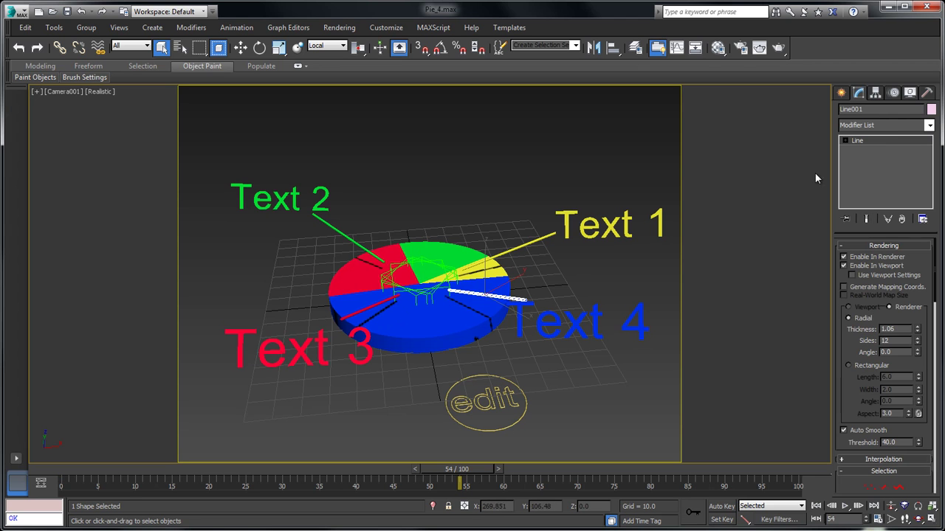
{"action": "key", "text": "Page_Up"}
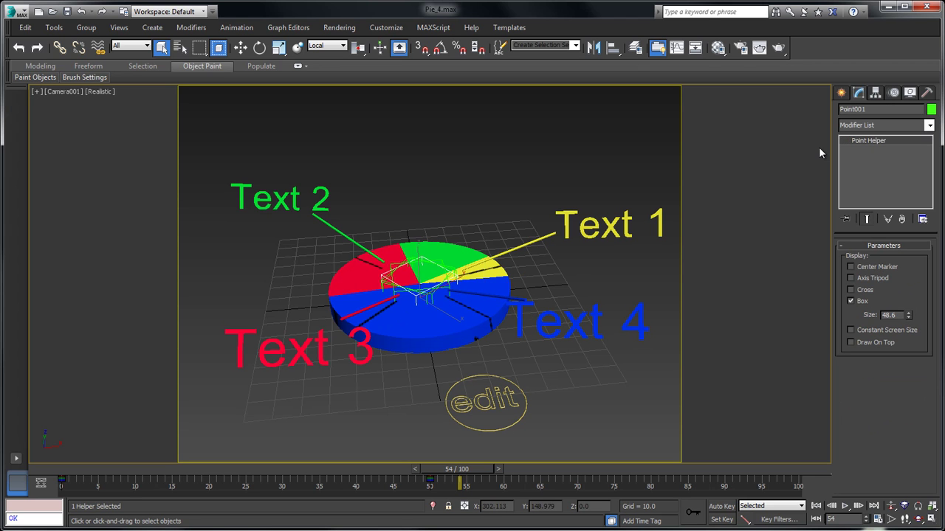
{"action": "type", "text": "Helper_4"}
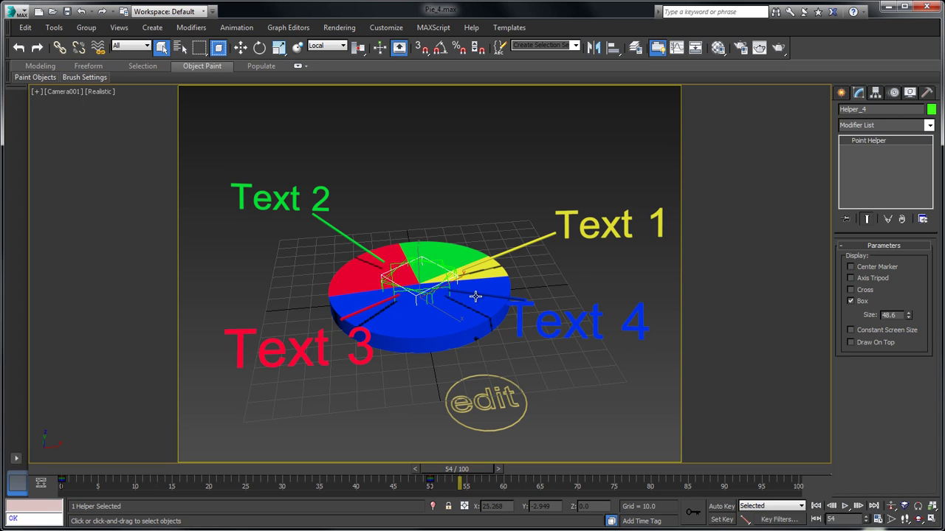
Set all four of CTRL_Edit's values, Value 1 to Value 4, to 100
{"action": "left_click", "coordinate": [458, 320]}
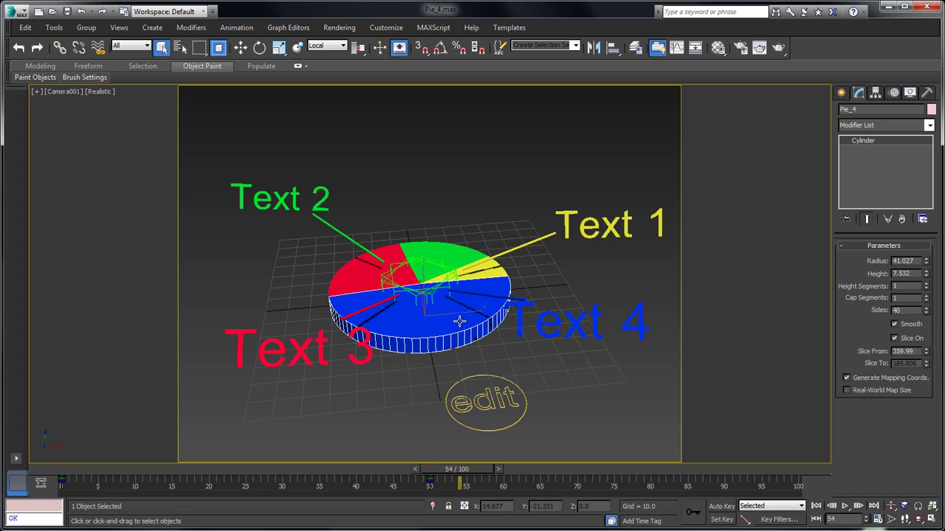
{"action": "left_click", "coordinate": [502, 274]}
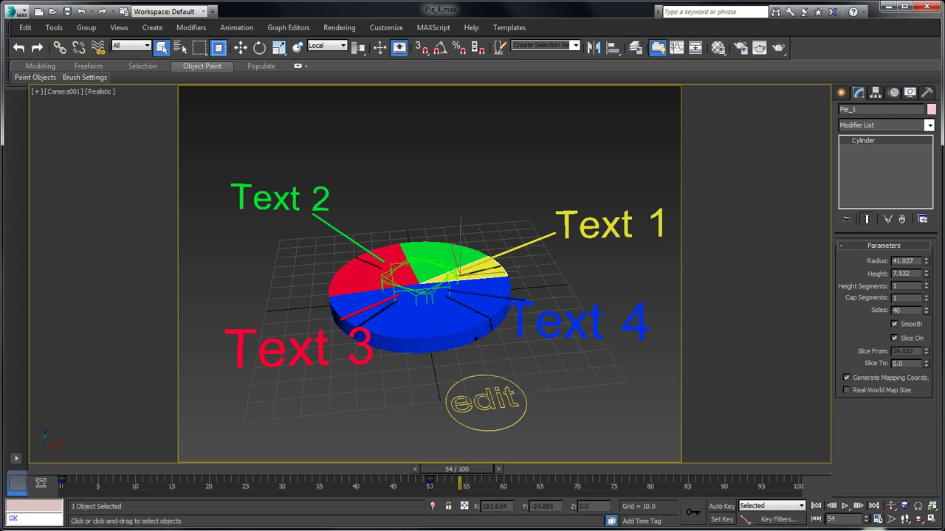
{"action": "left_click", "coordinate": [485, 404]}
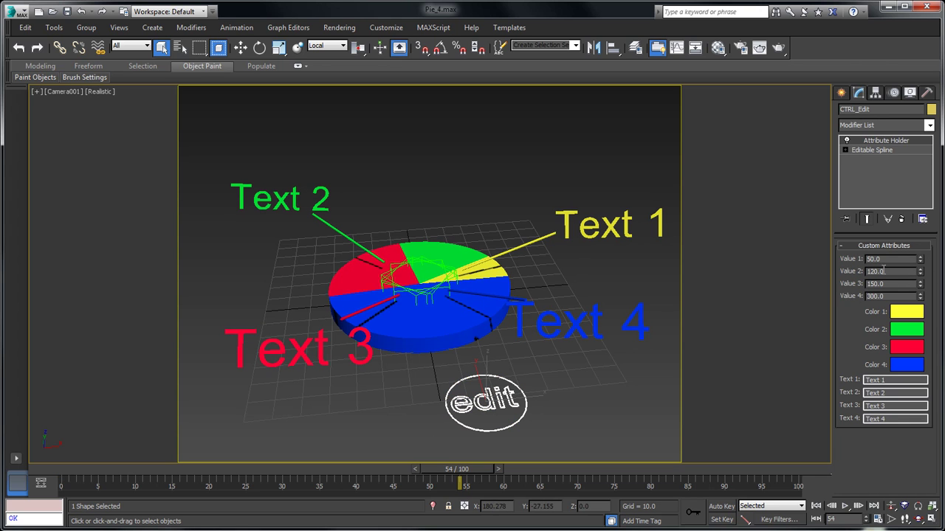
{"action": "double_click", "coordinate": [884, 259]}
{"action": "type", "text": "100"}
{"action": "key", "text": "Tab"}
{"action": "type", "text": "100"}
{"action": "key", "text": "Tab"}
{"action": "type", "text": "100"}
{"action": "key", "text": "Tab"}
{"action": "type", "text": "100"}
{"action": "key", "text": "Return"}
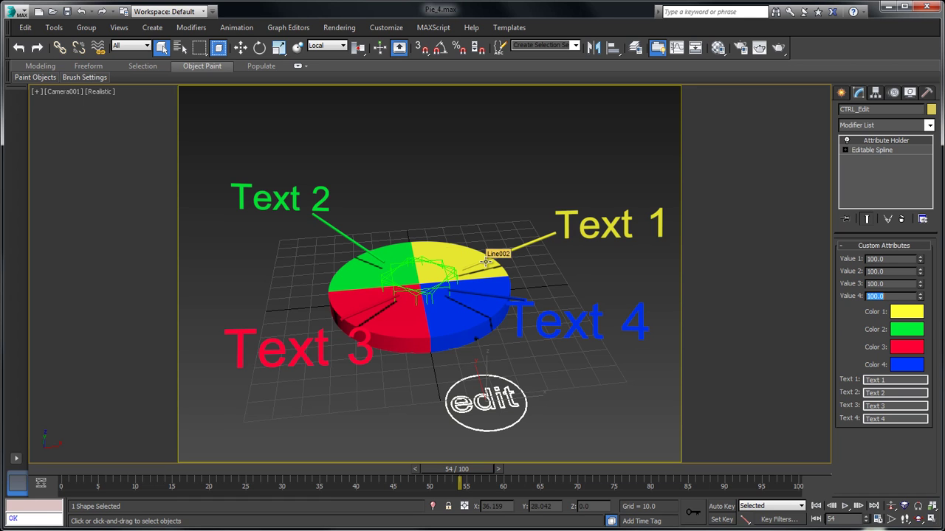
Select Helper_1 by name and look through its transform tracks in the Curve Editor
{"action": "left_click", "coordinate": [339, 234]}
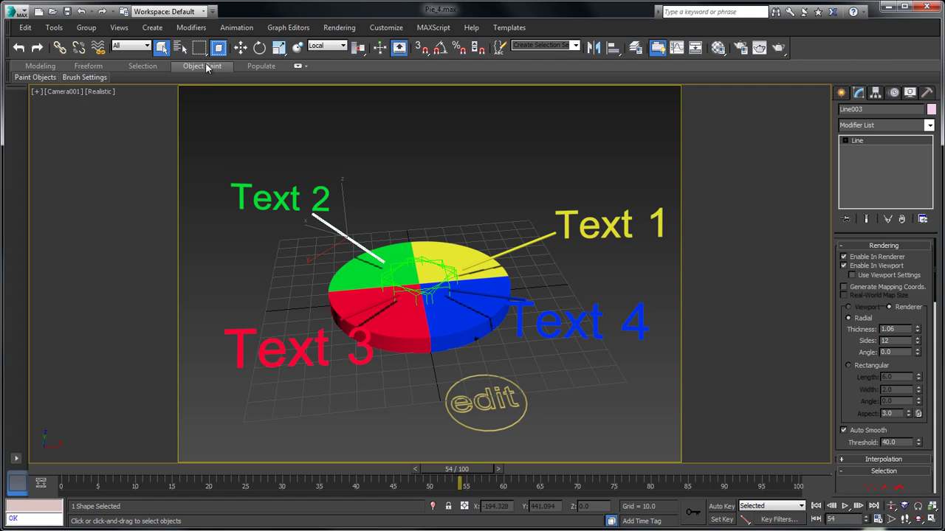
{"action": "left_click", "coordinate": [431, 297]}
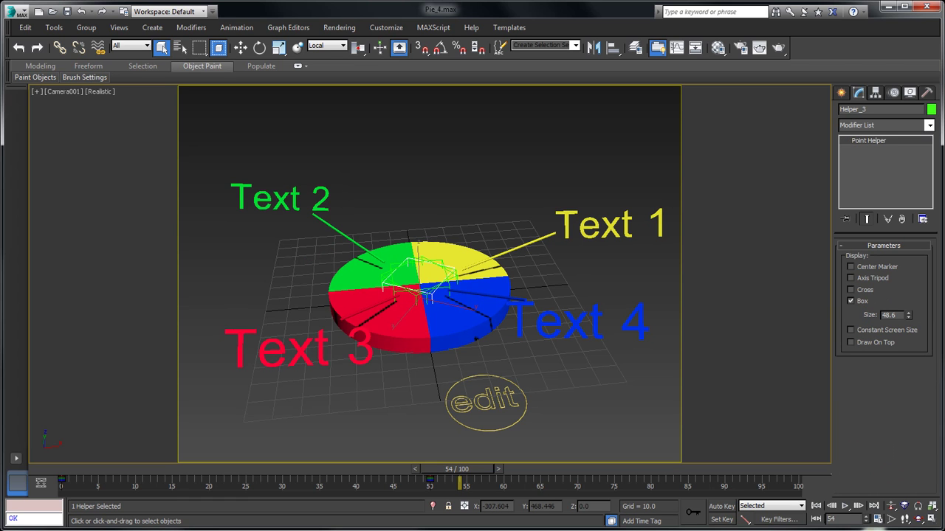
{"action": "key", "text": "h"}
{"action": "left_click", "coordinate": [238, 149]}
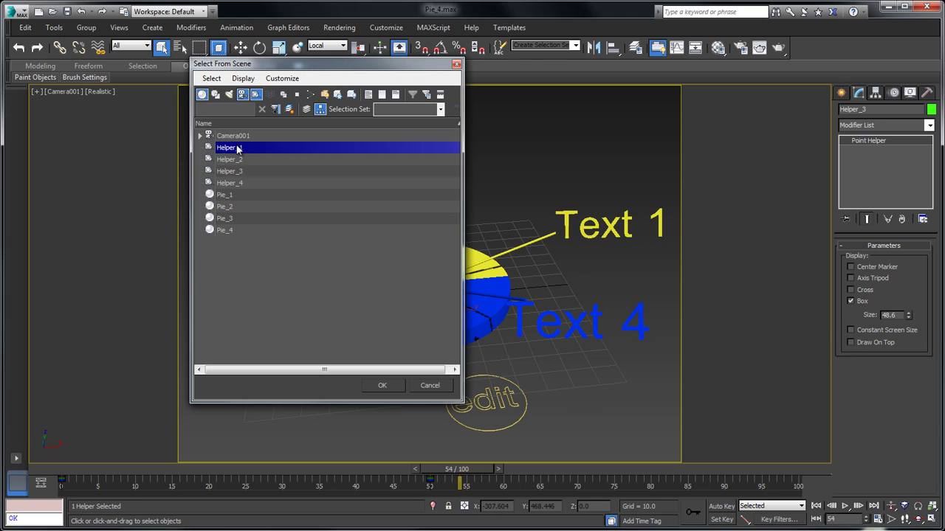
{"action": "left_click", "coordinate": [381, 385]}
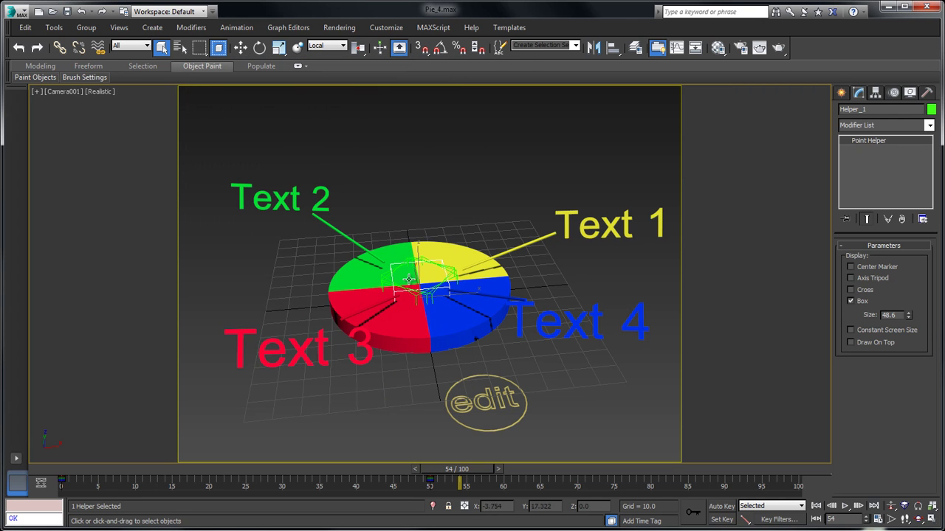
{"action": "left_click", "coordinate": [676, 48]}
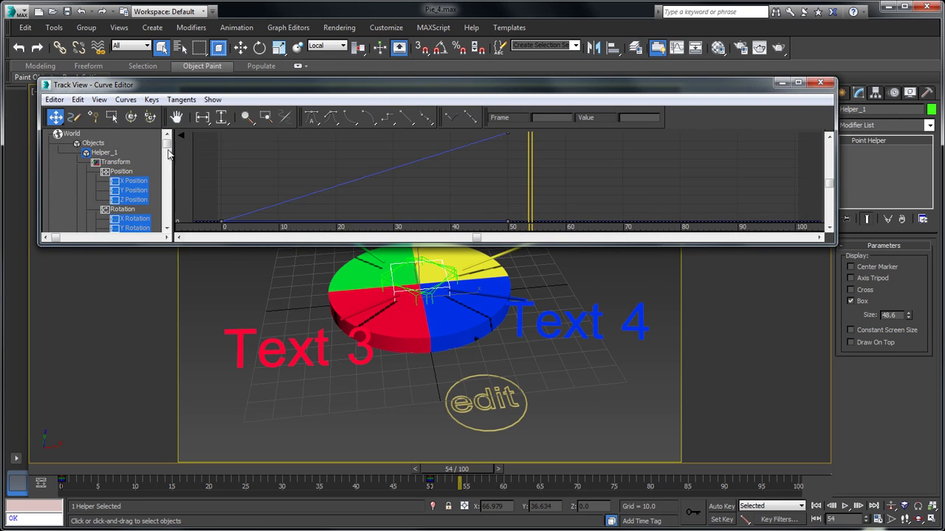
{"action": "left_click_drag", "start_coordinate": [167, 145], "coordinate": [167, 163]}
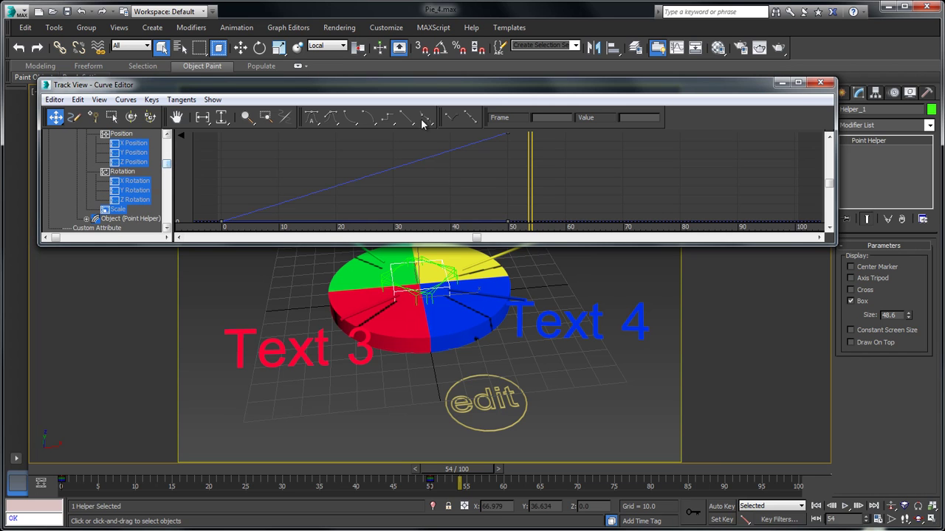
{"action": "left_click", "coordinate": [782, 82]}
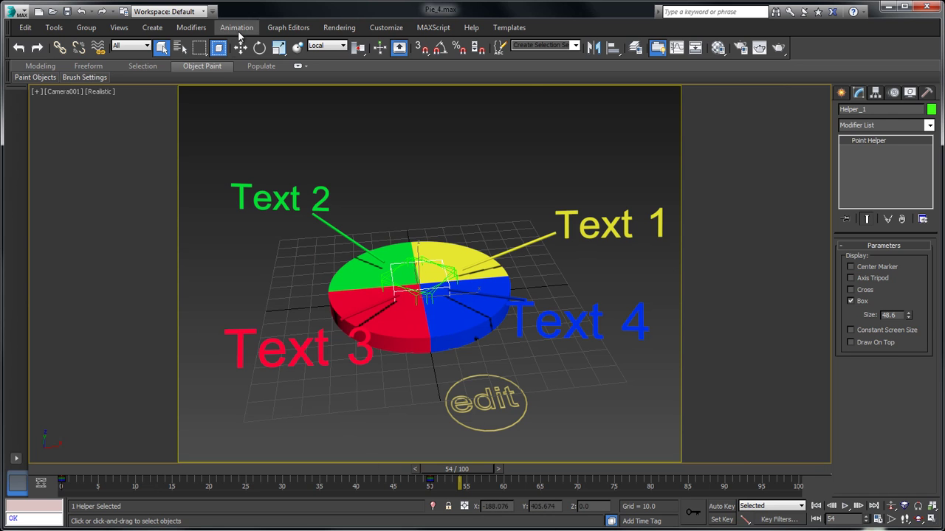
Try rotating Helper_1 slightly about the world Z axis, and undo the rotation
{"action": "right_click", "coordinate": [259, 47]}
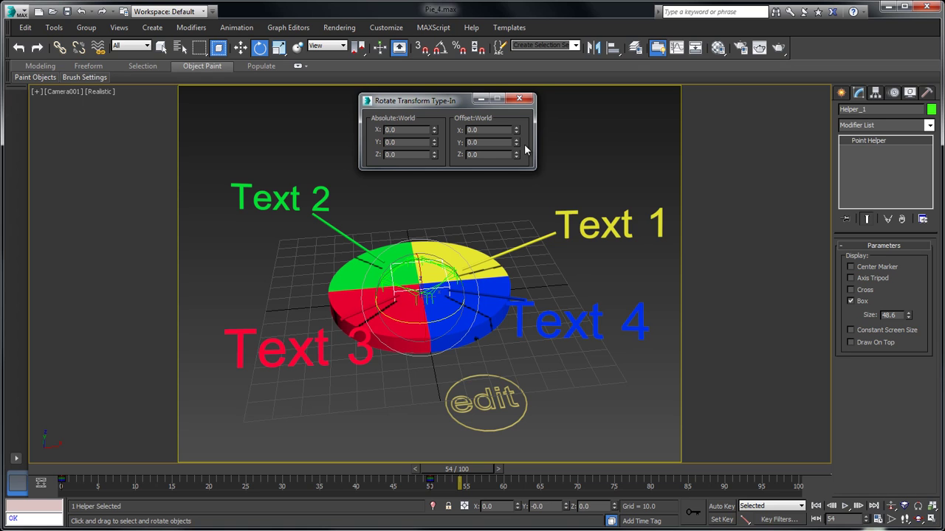
{"action": "left_click_drag", "start_coordinate": [516, 156], "coordinate": [502, 140]}
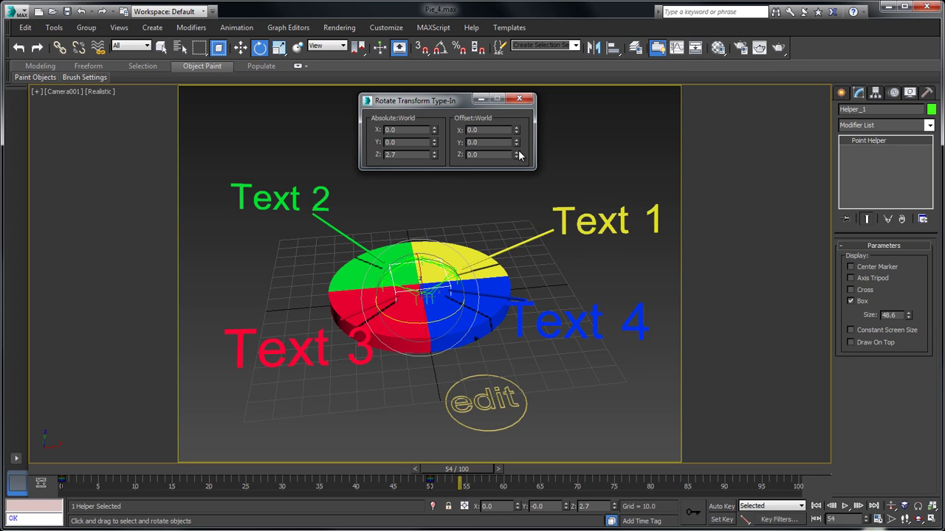
{"action": "key", "text": "ctrl+z"}
{"action": "left_click", "coordinate": [519, 98]}
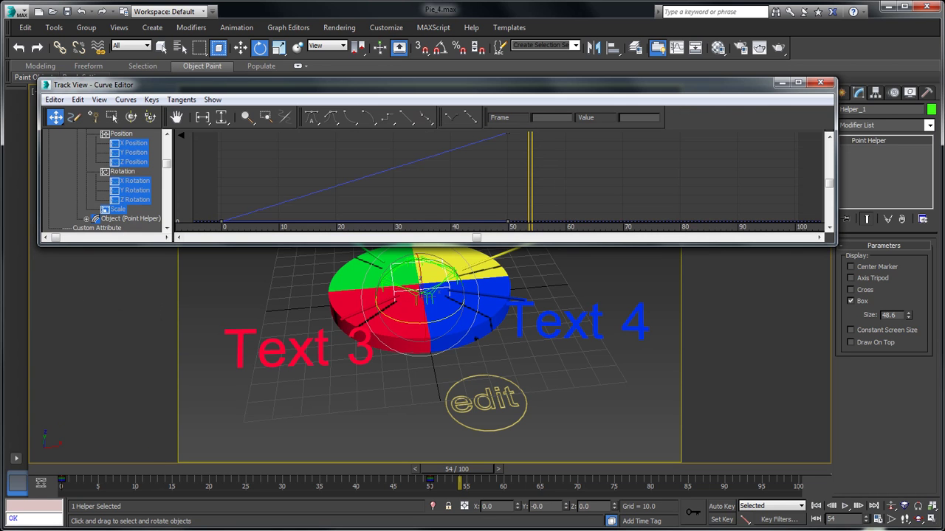
Paste the copied slice script controller onto Helper_1's Z Rotation track
{"action": "left_click", "coordinate": [133, 200]}
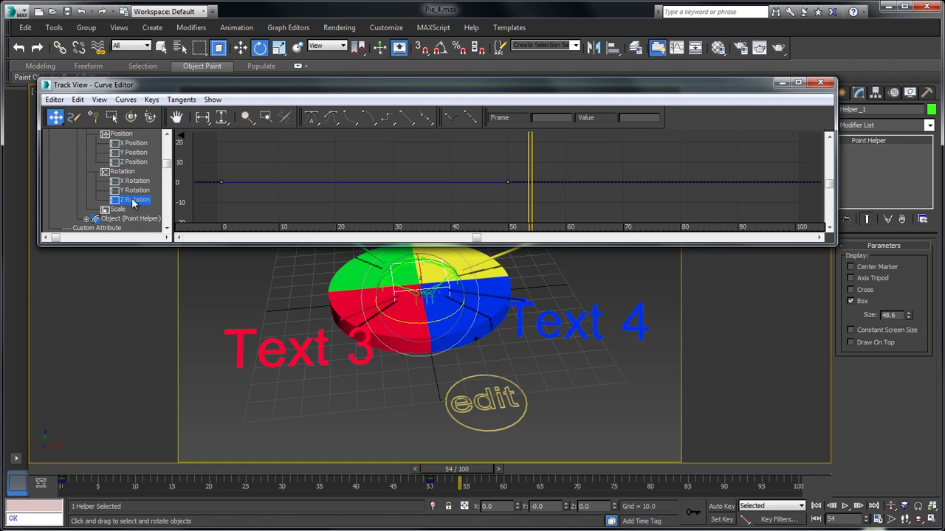
{"action": "right_click", "coordinate": [133, 202]}
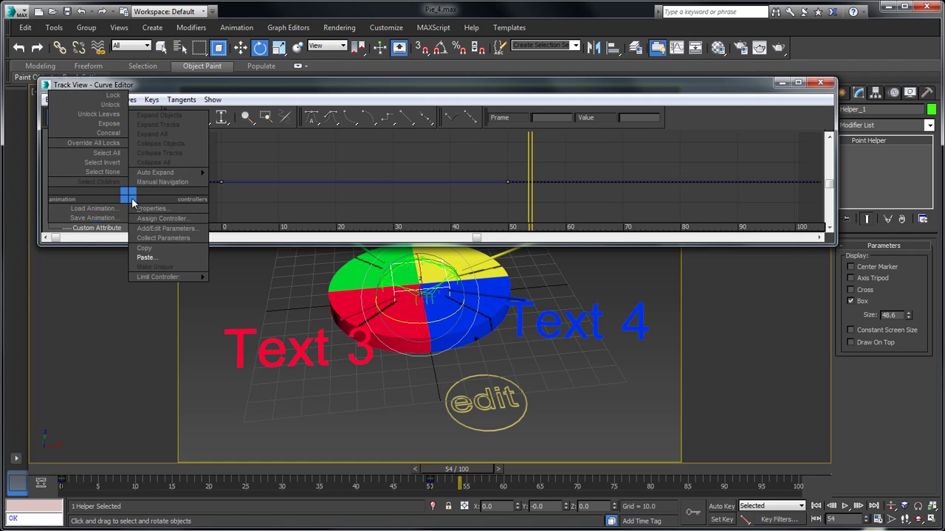
{"action": "left_click", "coordinate": [148, 257]}
{"action": "left_click", "coordinate": [74, 221]}
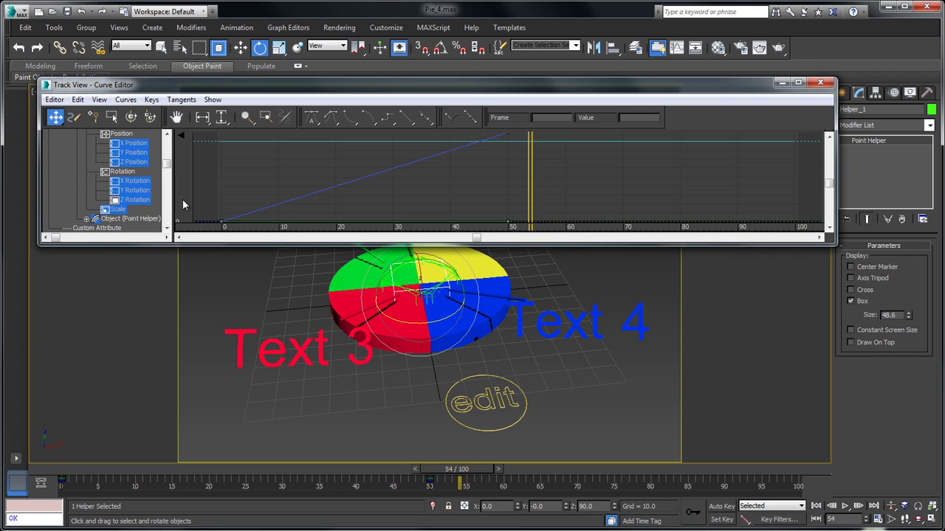
{"action": "left_click", "coordinate": [125, 212]}
{"action": "key", "text": "ctrl+v"}
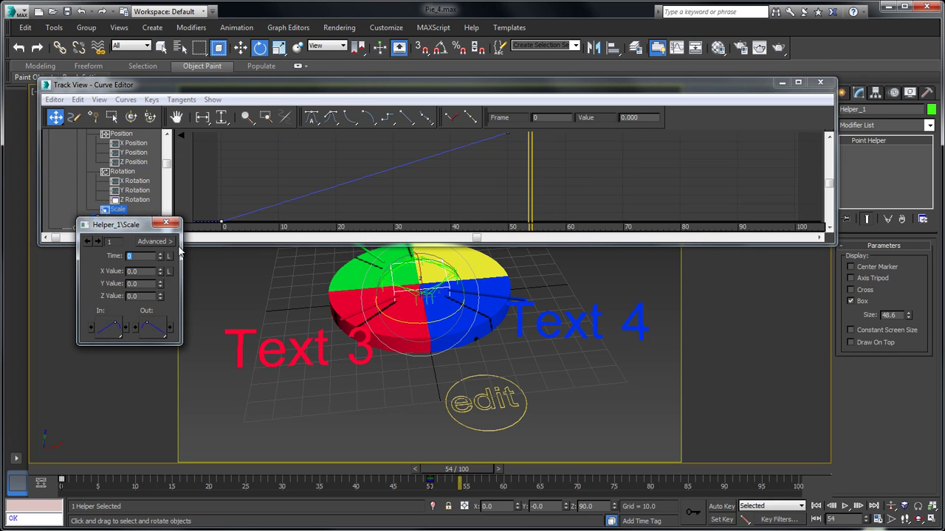
{"action": "left_click", "coordinate": [172, 218]}
Open Helper_1's Z Rotation script and replace the numerator value1 in the Slice1 formula with (value1/2)
{"action": "double_click", "coordinate": [131, 200]}
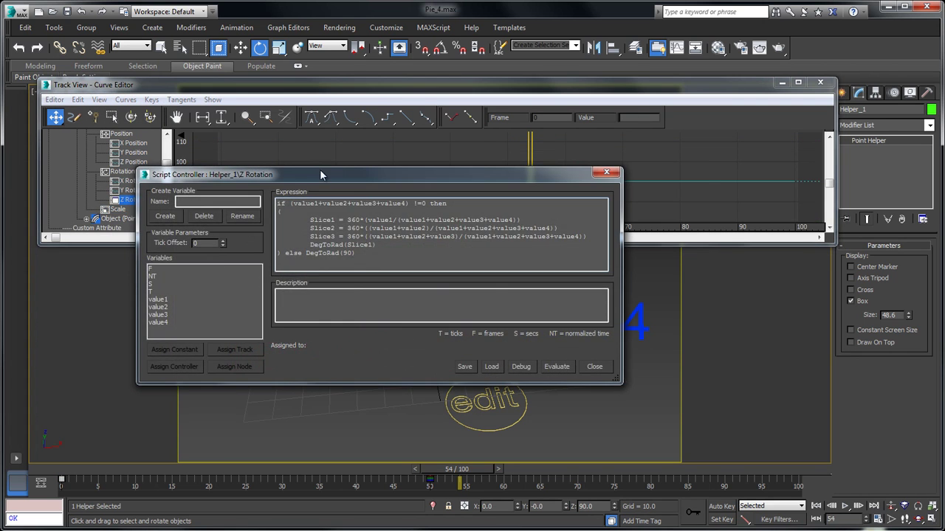
{"action": "left_click_drag", "start_coordinate": [325, 172], "coordinate": [425, 174]}
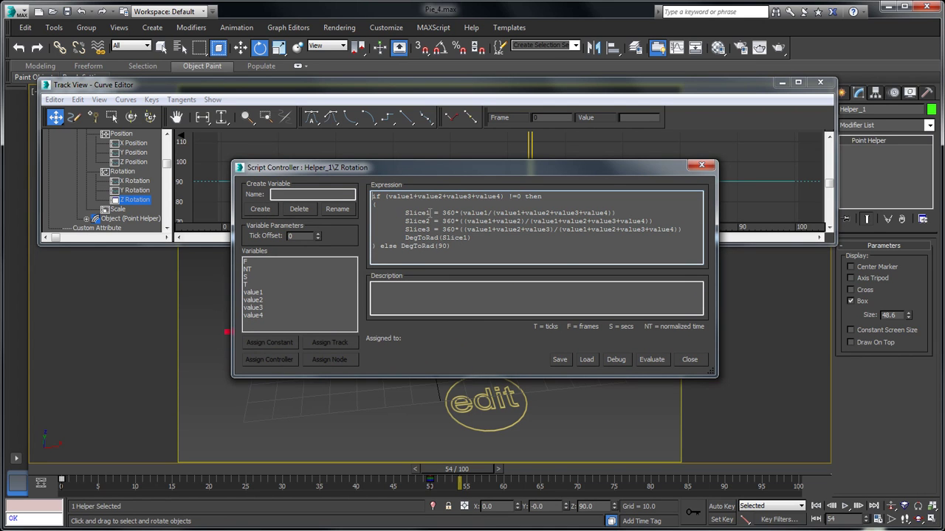
{"action": "left_click_drag", "start_coordinate": [441, 175], "coordinate": [392, 256]}
{"action": "left_click", "coordinate": [440, 294]}
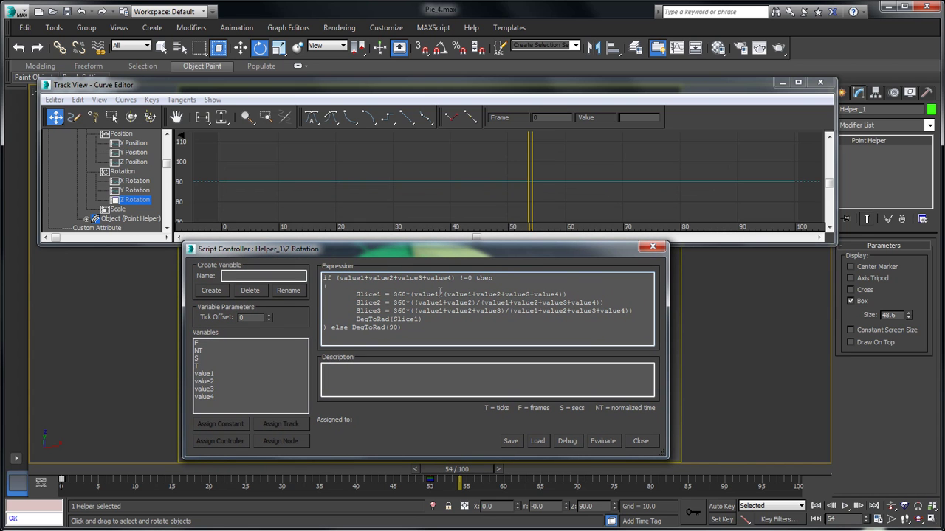
{"action": "type", "text": "/2)"}
{"action": "key", "text": "Left"}
{"action": "key", "text": "Left"}
{"action": "key", "text": "Left"}
{"action": "key", "text": "Left"}
{"action": "key", "text": "Left"}
{"action": "key", "text": "Left"}
{"action": "key", "text": "Left"}
{"action": "key", "text": "Left"}
{"action": "key", "text": "Left"}
{"action": "key", "text": "Left"}
{"action": "type", "text": "("}
Rename the assigned variables Slice1, Slice2 and Slice3 in the expression to Line1, Line2 and Line3
{"action": "left_click_drag", "start_coordinate": [378, 294], "coordinate": [356, 293]}
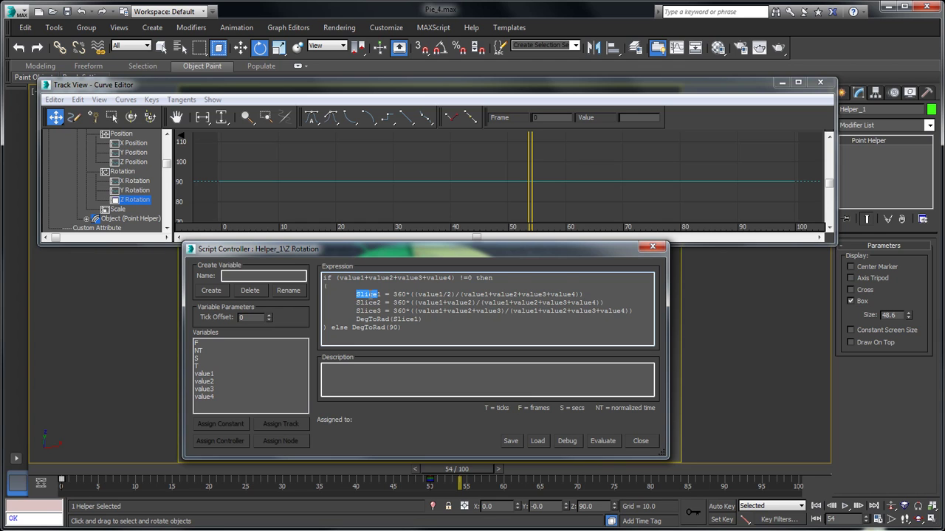
{"action": "type", "text": "Line"}
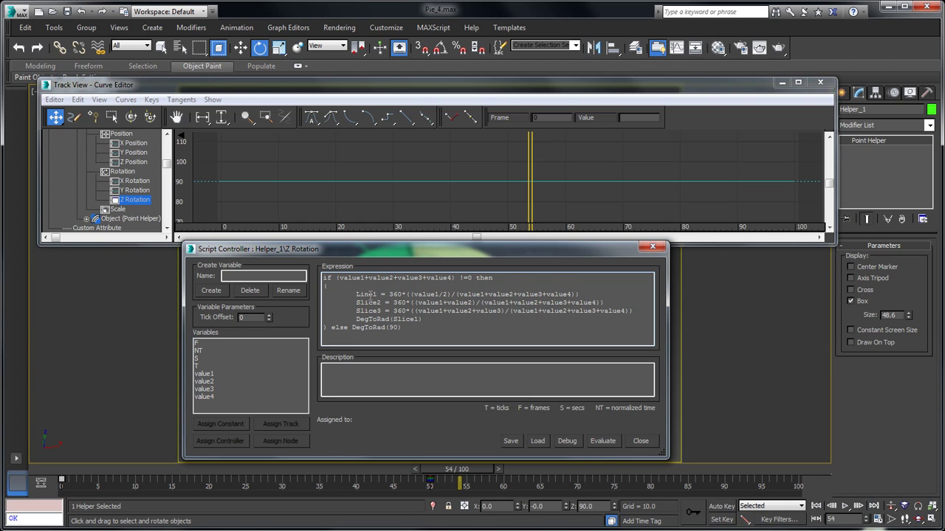
{"action": "left_click_drag", "start_coordinate": [378, 303], "coordinate": [355, 303]}
{"action": "type", "text": "Line"}
{"action": "left_click_drag", "start_coordinate": [379, 311], "coordinate": [356, 310]}
{"action": "type", "text": "Line"}
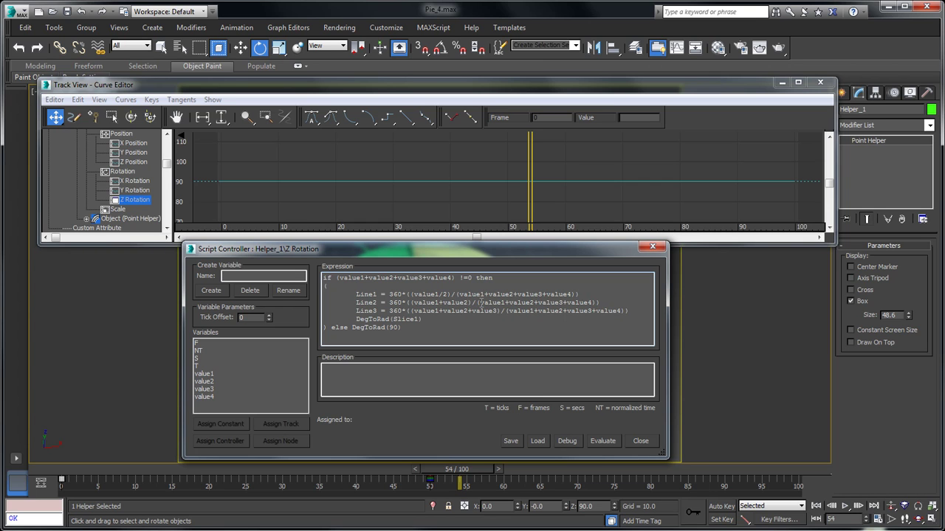
Halve the last numerator term in two formulas: use value2/2 in Line2 and value3/2 in Line3
{"action": "type", "text": "/2"}
{"action": "left_click", "coordinate": [502, 312]}
{"action": "type", "text": "/2"}
{"action": "type", "text": "2"}
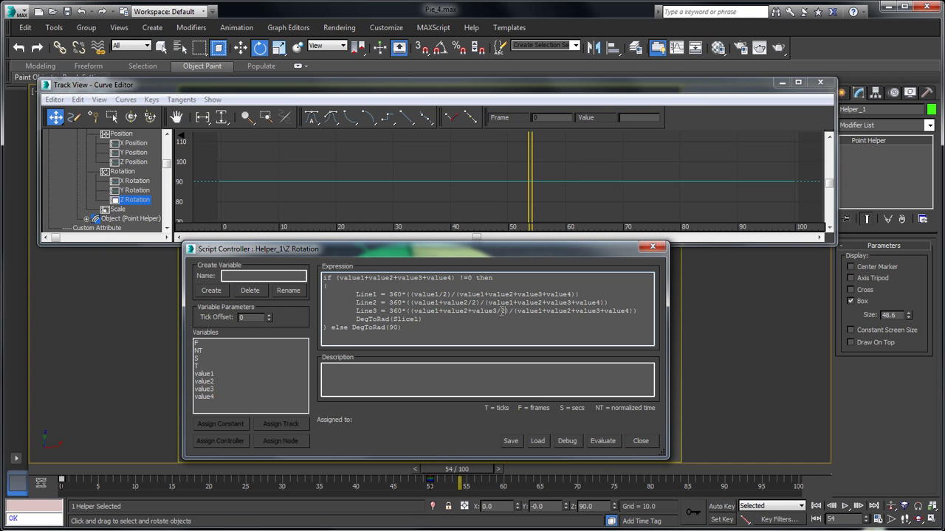
Duplicate the Line3 formula as Line4 and change its numerator to (value1+value2+value3+value4/2)
{"action": "left_click", "coordinate": [357, 311]}
{"action": "key", "text": "shift+End"}
{"action": "key", "text": "ctrl+c"}
{"action": "key", "text": "End"}
{"action": "key", "text": "Return"}
{"action": "key", "text": "ctrl+v"}
{"action": "key", "text": "Home"}
{"action": "key", "text": "Tab"}
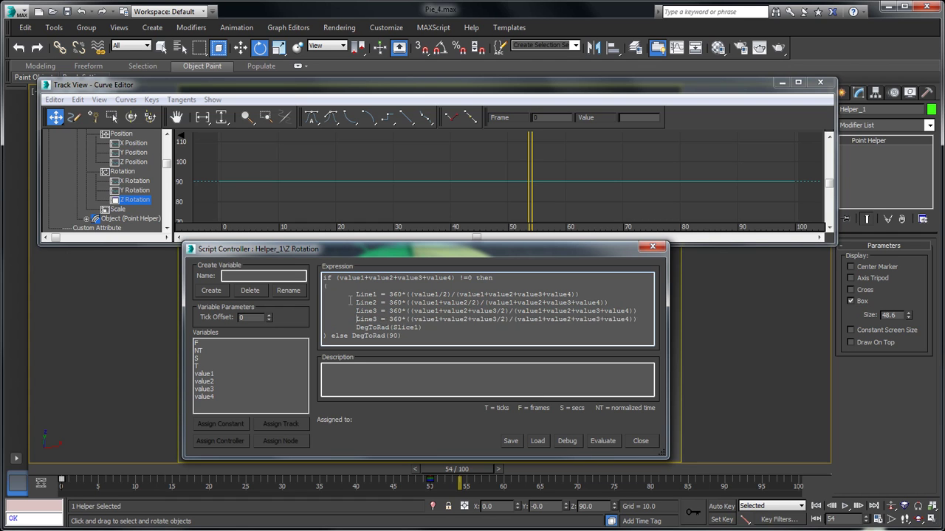
{"action": "left_click_drag", "start_coordinate": [372, 319], "coordinate": [378, 319]}
{"action": "type", "text": "4"}
{"action": "left_click_drag", "start_coordinate": [497, 320], "coordinate": [506, 319]}
{"action": "type", "text": "+value4"}
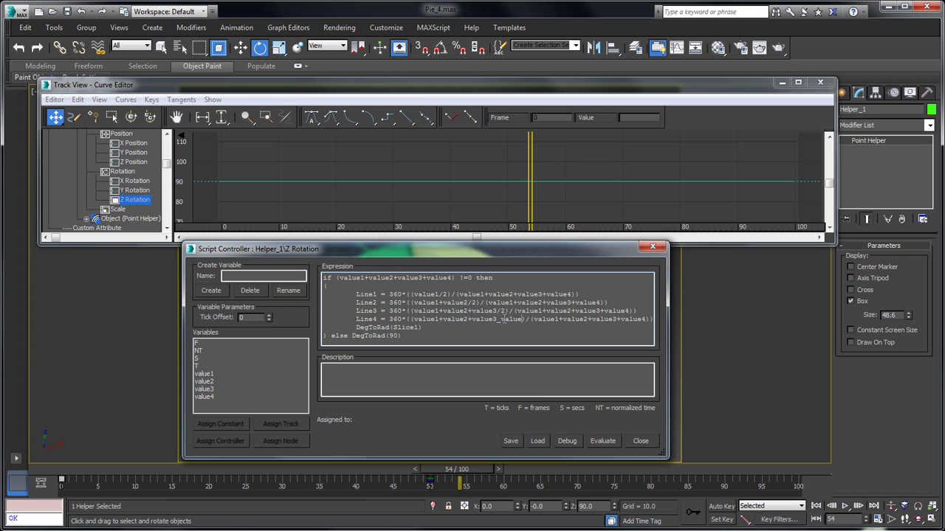
{"action": "type", "text": "/2"}
{"action": "left_click", "coordinate": [501, 319]}
Make the script return DegToRad(Line1), evaluate it and close the script controller
{"action": "left_click_drag", "start_coordinate": [393, 327], "coordinate": [415, 327]}
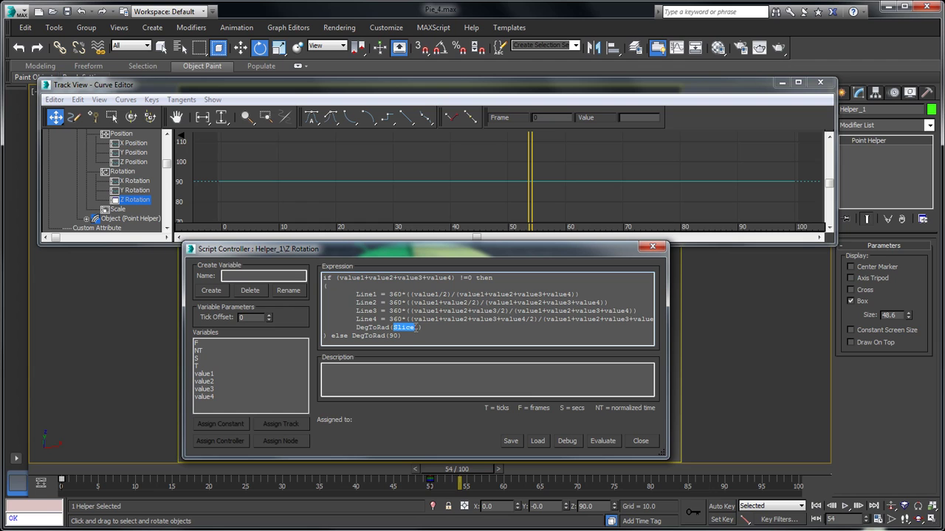
{"action": "type", "text": "Line1"}
{"action": "left_click", "coordinate": [598, 440]}
{"action": "left_click_drag", "start_coordinate": [571, 248], "coordinate": [340, 325]}
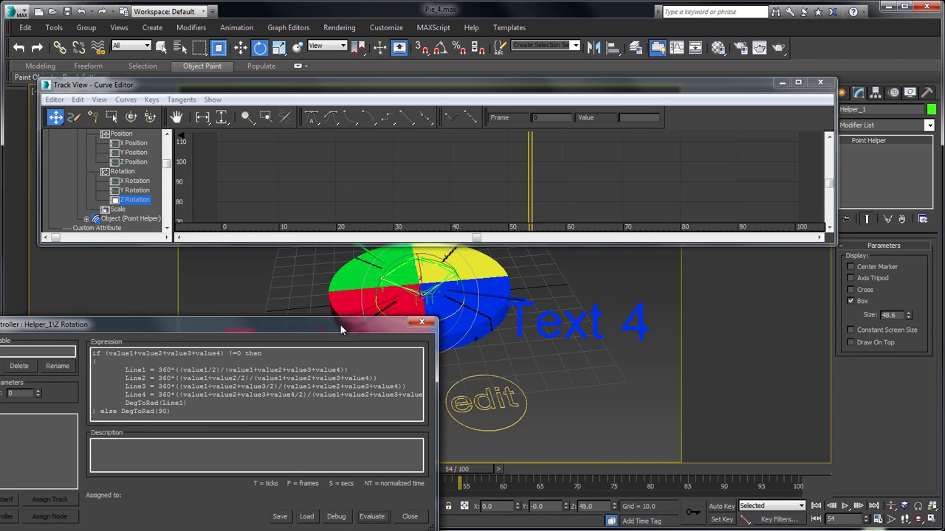
{"action": "left_click", "coordinate": [420, 323]}
Copy the script controller from Helper_1's Z Rotation track
{"action": "left_click_drag", "start_coordinate": [459, 84], "coordinate": [416, 112]}
{"action": "left_click", "coordinate": [133, 230]}
{"action": "right_click", "coordinate": [133, 229]}
{"action": "left_click", "coordinate": [150, 278]}
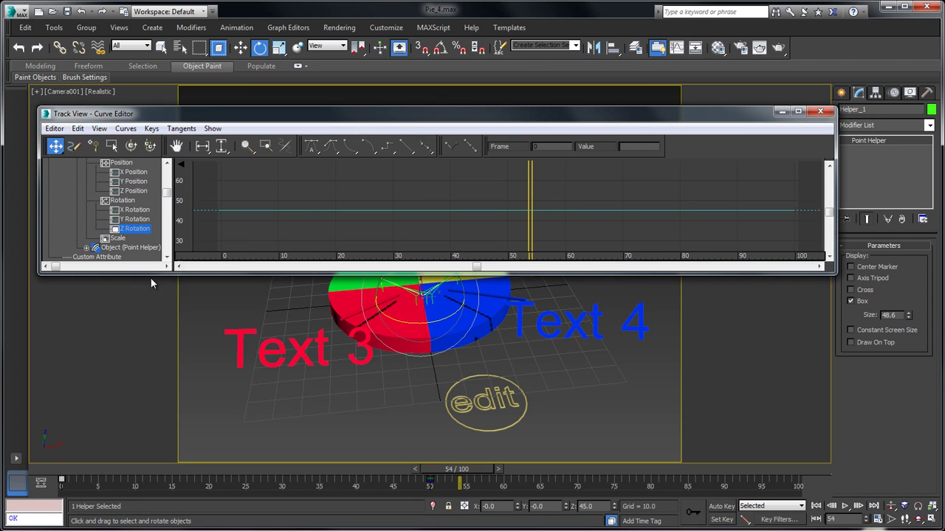
Select Helper_2 and paste the script controller onto its Z Rotation track as a copy
{"action": "left_click_drag", "start_coordinate": [403, 118], "coordinate": [409, 333]}
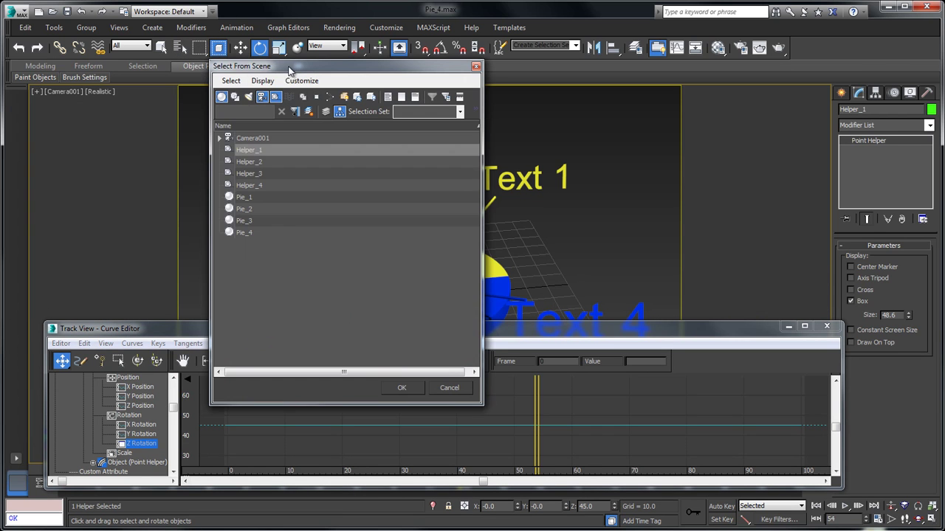
{"action": "left_click", "coordinate": [251, 162]}
{"action": "left_click", "coordinate": [411, 389]}
{"action": "left_click_drag", "start_coordinate": [437, 338], "coordinate": [429, 200]}
{"action": "left_click", "coordinate": [136, 307]}
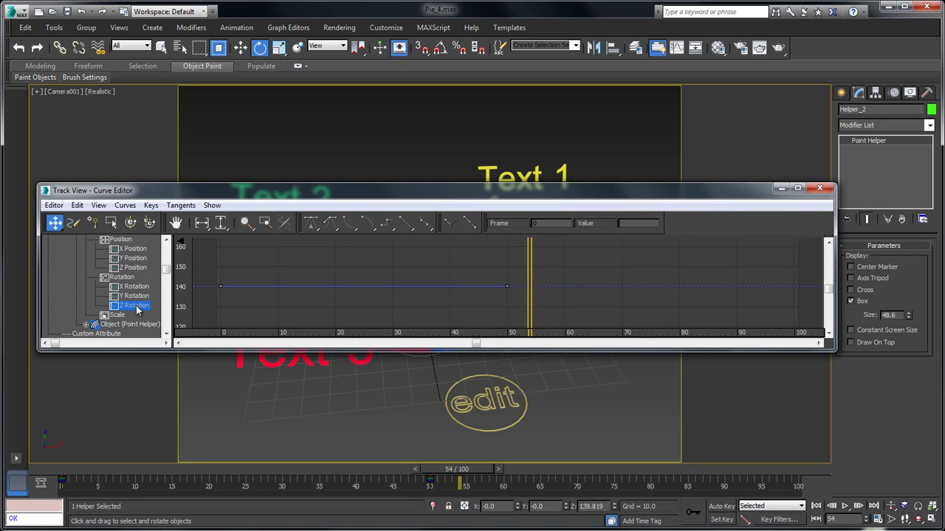
{"action": "right_click", "coordinate": [137, 309]}
{"action": "left_click", "coordinate": [150, 363]}
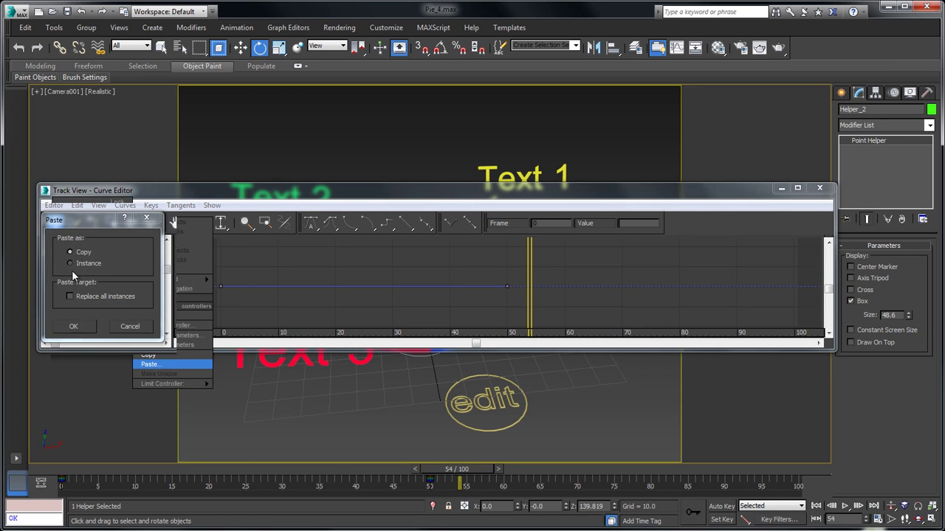
{"action": "left_click", "coordinate": [80, 325]}
Make Helper_2's Z Rotation script return DegToRad(Line2), evaluate and close it, and dock the Curve Editor below the viewport
{"action": "double_click", "coordinate": [136, 305]}
{"action": "left_click_drag", "start_coordinate": [225, 324], "coordinate": [465, 155]}
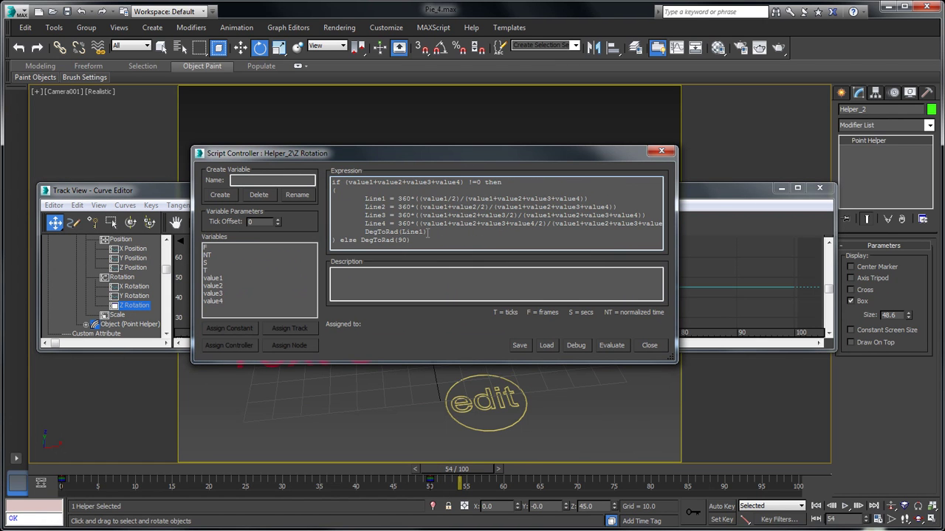
{"action": "left_click", "coordinate": [607, 346]}
{"action": "left_click", "coordinate": [650, 346]}
{"action": "left_click_drag", "start_coordinate": [588, 194], "coordinate": [621, 508]}
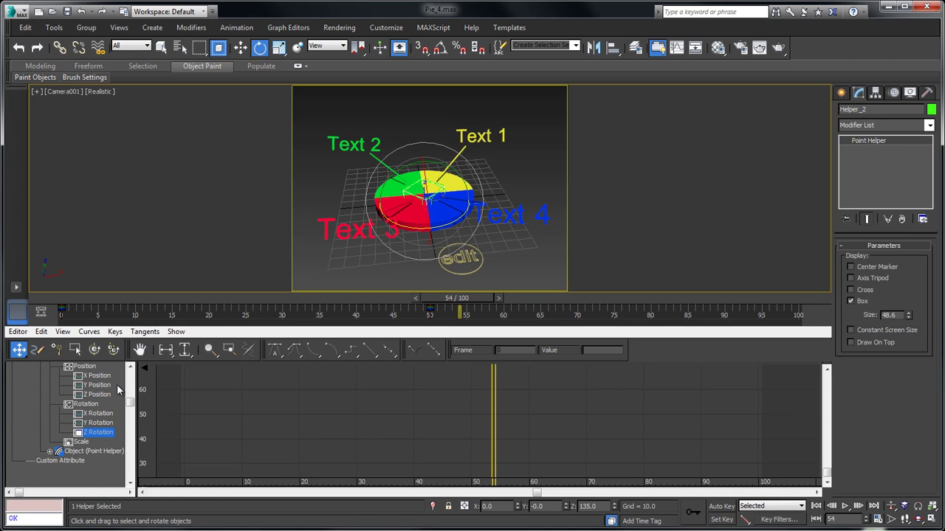
Select Helper_3 and paste the script controller onto its Z Rotation track as a copy
{"action": "right_click", "coordinate": [104, 437]}
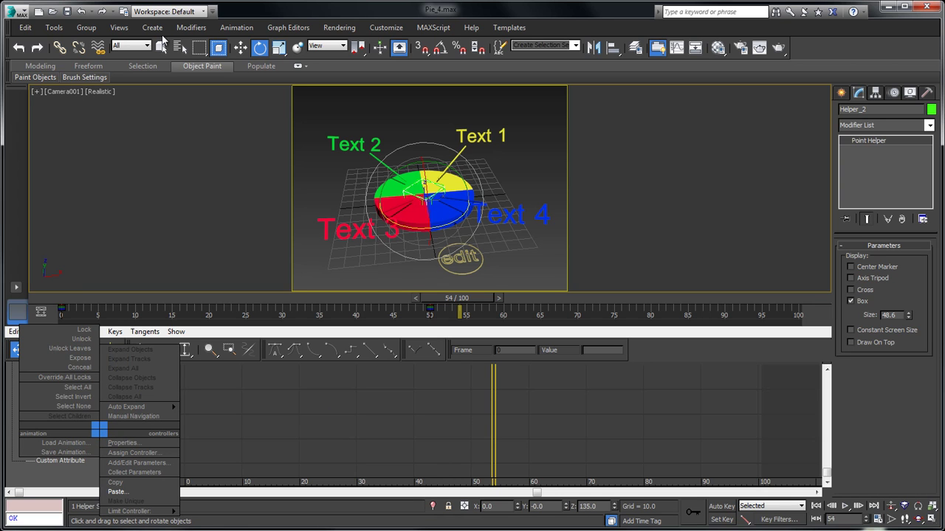
{"action": "left_click", "coordinate": [190, 49]}
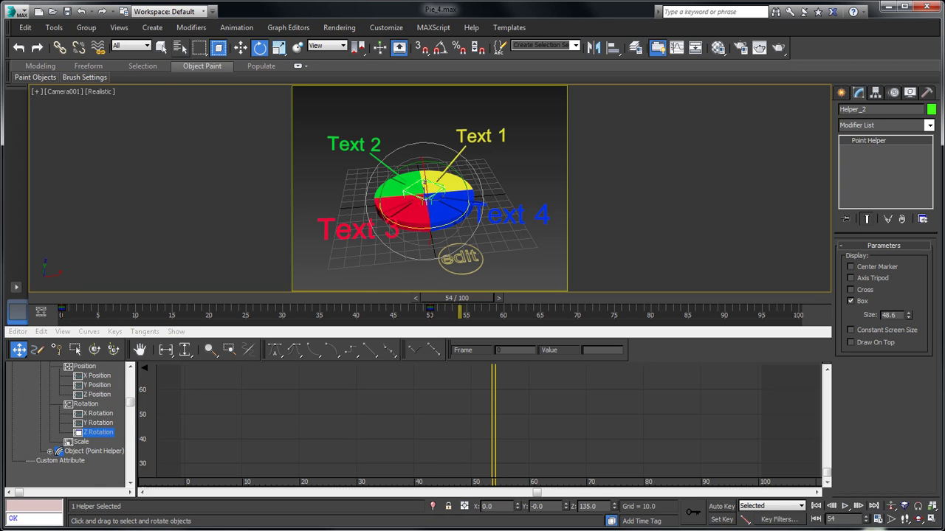
{"action": "left_click", "coordinate": [124, 53]}
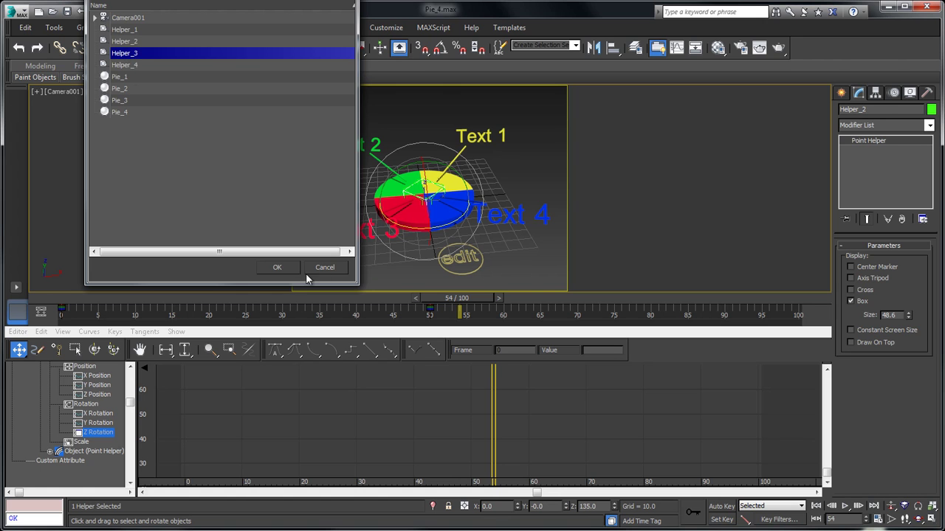
{"action": "left_click", "coordinate": [276, 268]}
{"action": "left_click", "coordinate": [95, 433]}
{"action": "right_click", "coordinate": [96, 433]}
{"action": "left_click", "coordinate": [124, 496]}
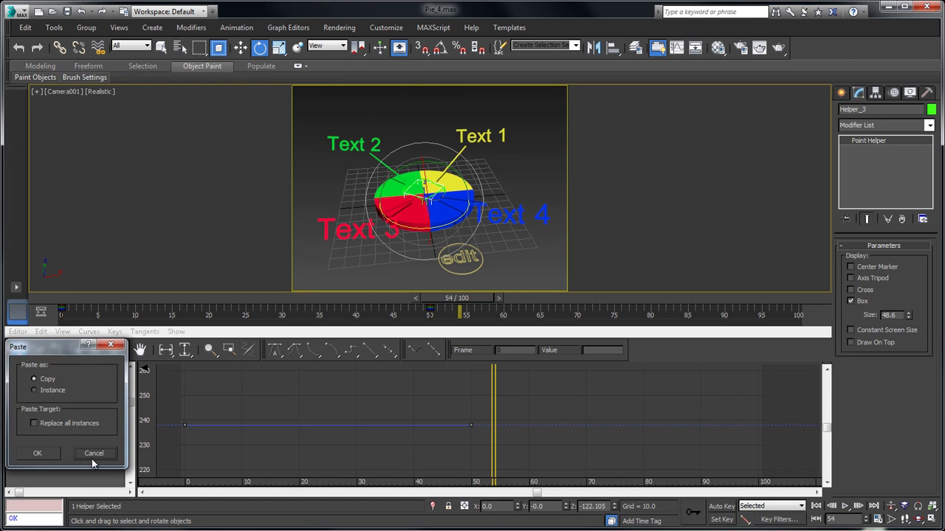
{"action": "left_click", "coordinate": [37, 454]}
Make Helper_3's Z Rotation script return DegToRad(Line3), evaluate it and close the script controller
{"action": "double_click", "coordinate": [96, 433]}
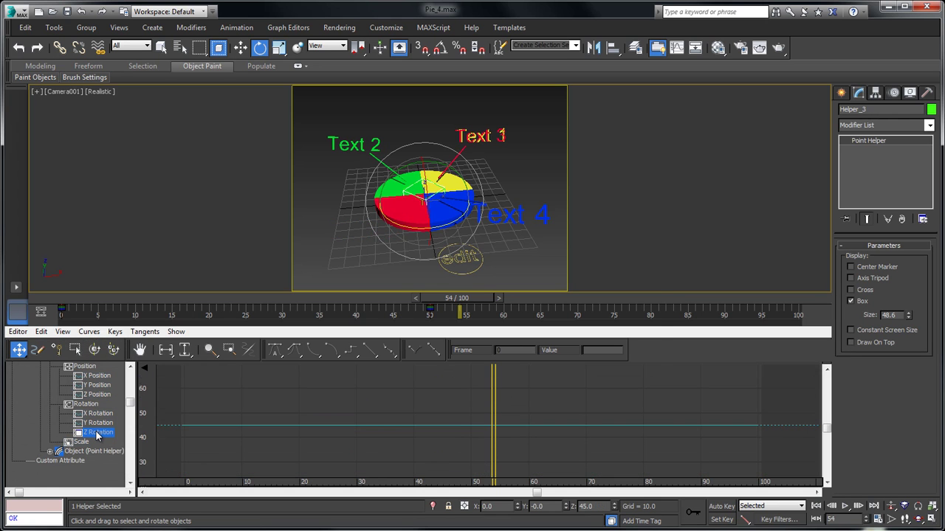
{"action": "left_click", "coordinate": [421, 231]}
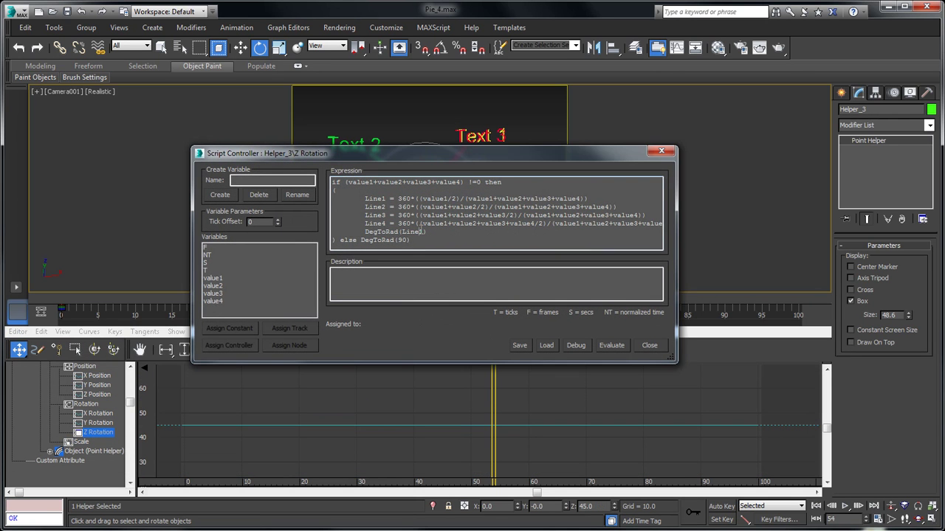
{"action": "left_click", "coordinate": [611, 344]}
{"action": "left_click", "coordinate": [662, 151]}
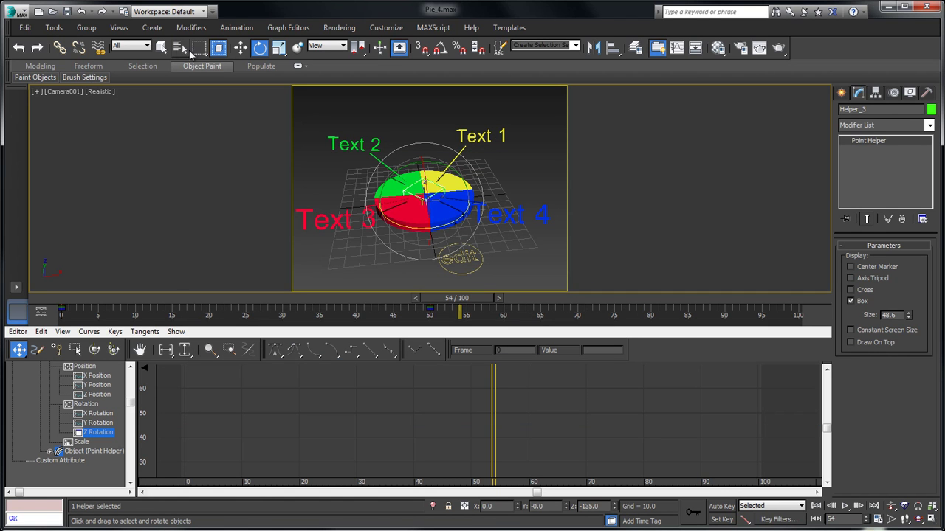
Select Helper_4 and paste the script controller onto its Z Rotation track as a copy
{"action": "key", "text": "h"}
{"action": "left_click", "coordinate": [167, 241]}
{"action": "left_click", "coordinate": [310, 443]}
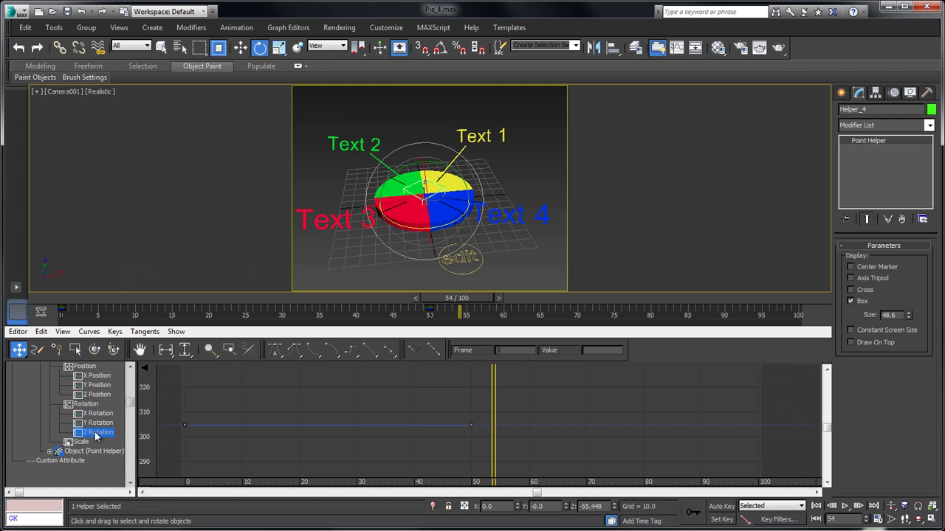
{"action": "right_click", "coordinate": [96, 436]}
{"action": "left_click", "coordinate": [122, 488]}
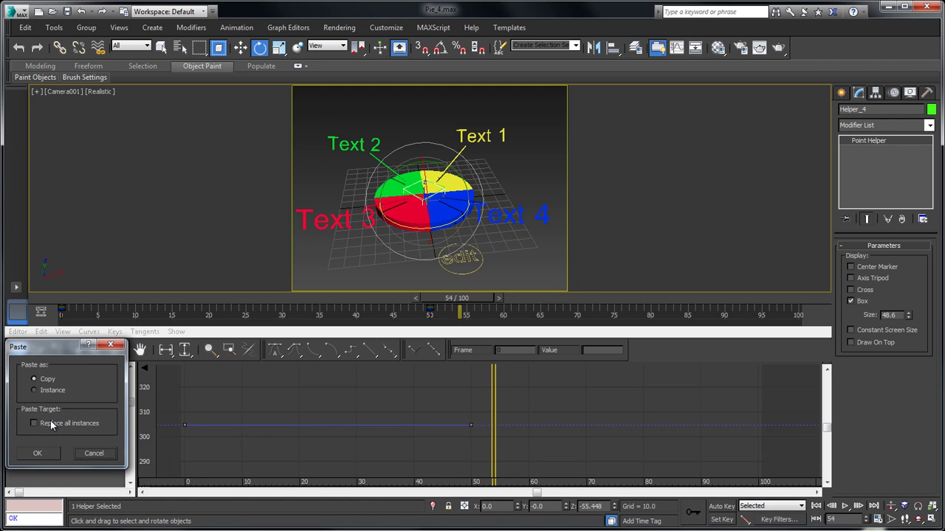
{"action": "left_click", "coordinate": [37, 453]}
Make Helper_4's Z Rotation script return DegToRad(Line4), evaluate and close it, and clear the selection
{"action": "double_click", "coordinate": [98, 434]}
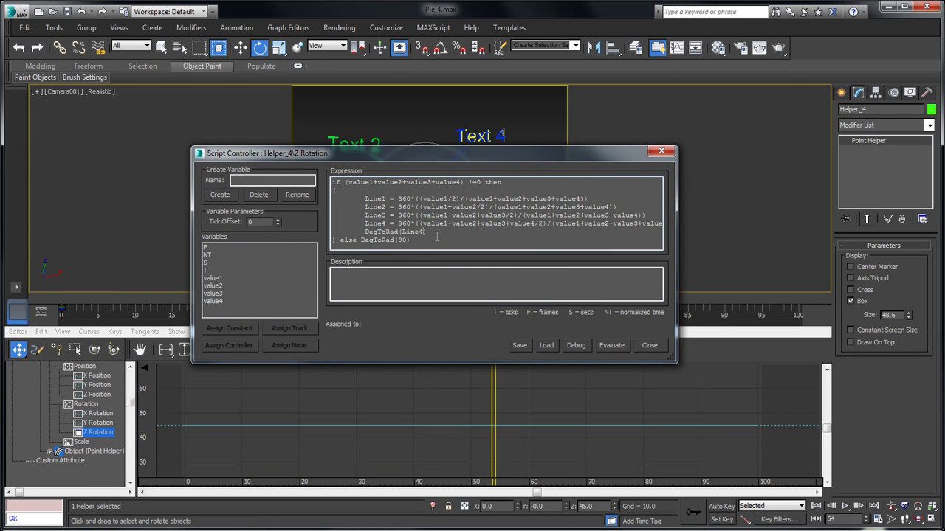
{"action": "left_click", "coordinate": [611, 347]}
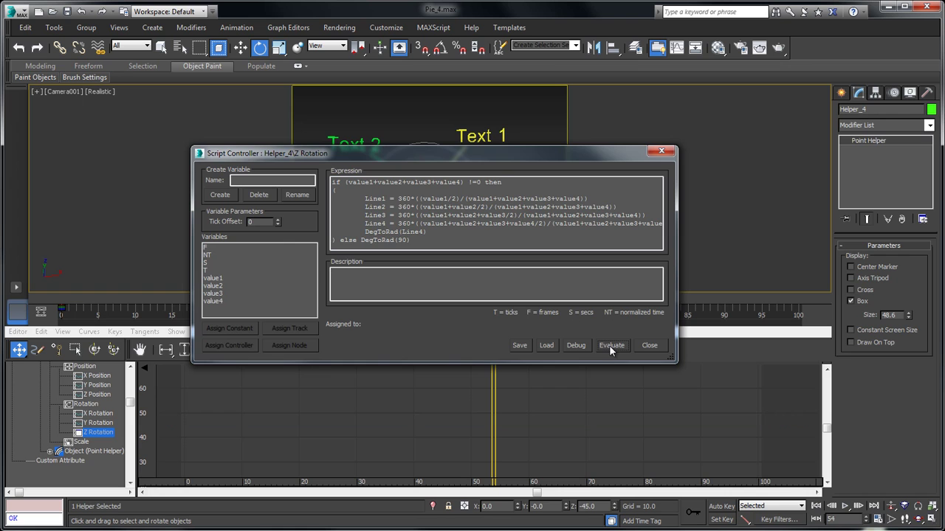
{"action": "left_click", "coordinate": [653, 346]}
{"action": "left_click", "coordinate": [659, 178]}
{"action": "key", "text": "alt+w"}
{"action": "key", "text": "alt+w"}
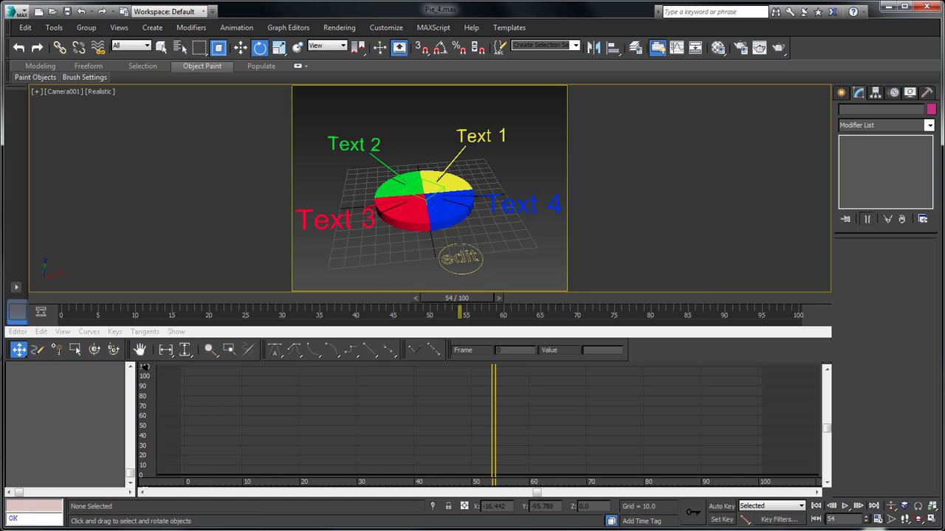
{"action": "left_click", "coordinate": [41, 316]}
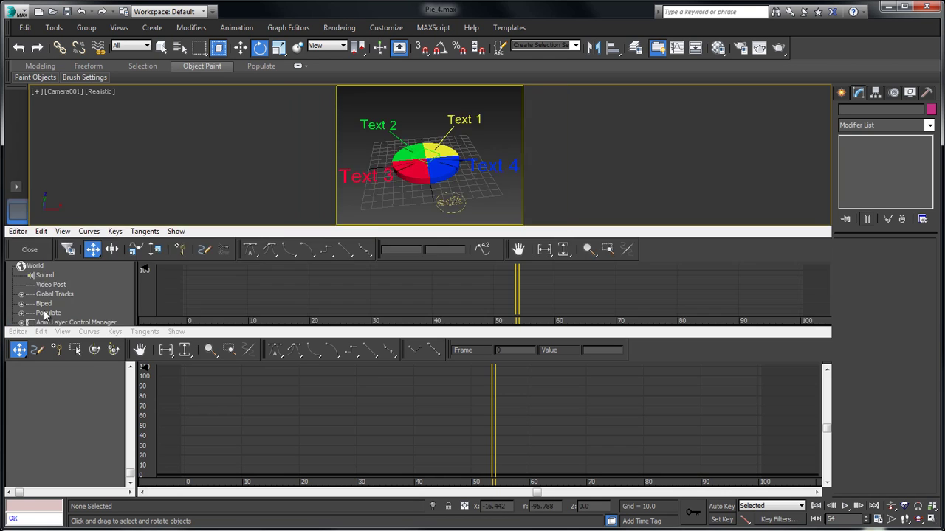
{"action": "left_click", "coordinate": [38, 246]}
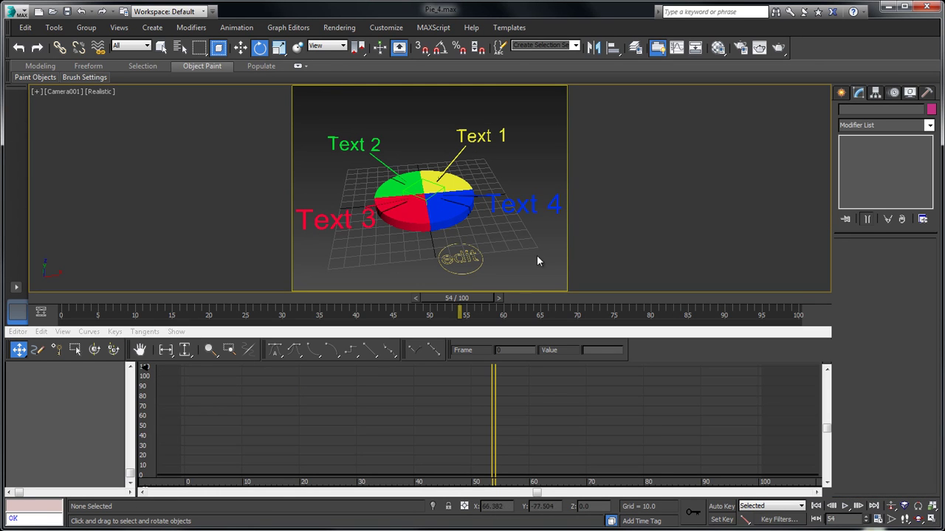
At frame 88, set CTRL_Edit's Value 1 to 179.4, Value 2 to 192.1, Value 3 to 209.9 and Value 4 to 87.2
{"action": "left_click_drag", "start_coordinate": [475, 296], "coordinate": [698, 298]}
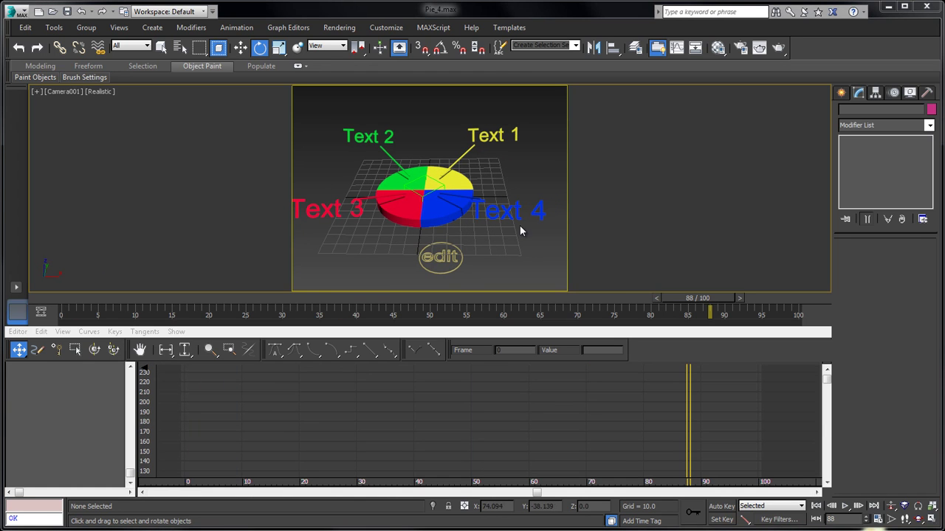
{"action": "left_click", "coordinate": [431, 257]}
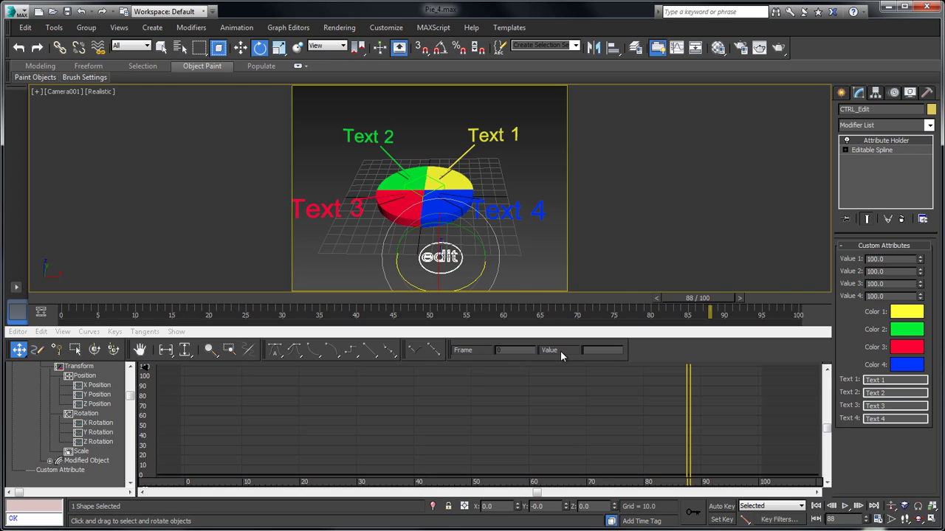
{"action": "left_click_drag", "start_coordinate": [919, 260], "coordinate": [920, 218]}
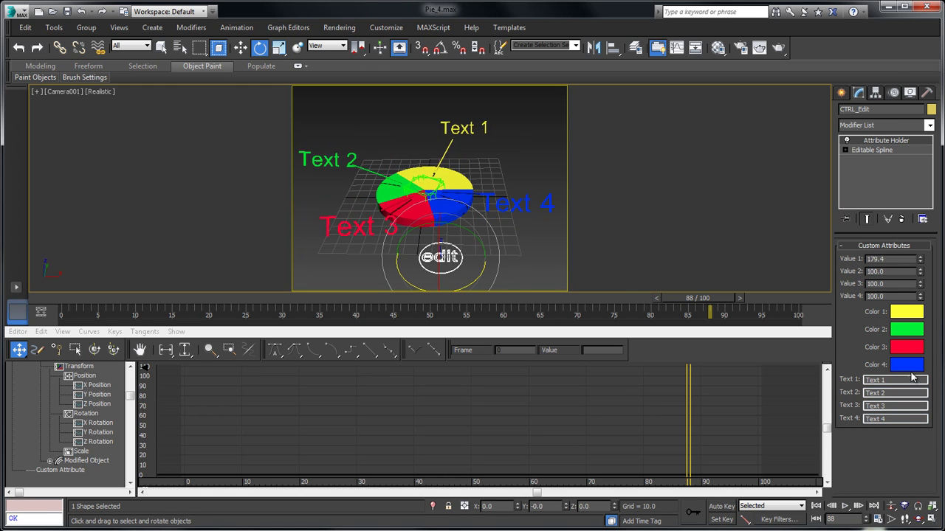
{"action": "left_click_drag", "start_coordinate": [919, 271], "coordinate": [886, 125]}
{"action": "left_click_drag", "start_coordinate": [920, 287], "coordinate": [915, 194]}
{"action": "left_click_drag", "start_coordinate": [919, 298], "coordinate": [499, 266]}
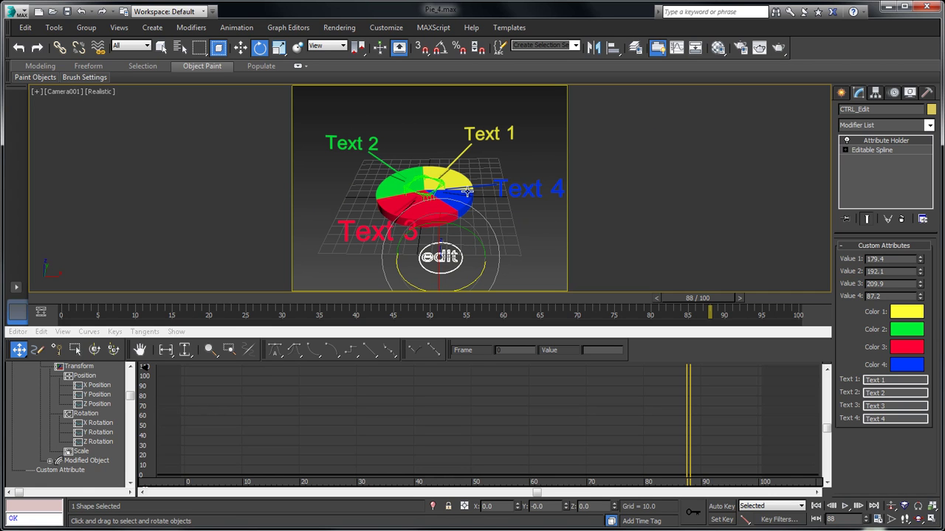
Scrub the timeline back to frame 0 to review the chart's animation
{"action": "left_click_drag", "start_coordinate": [707, 299], "coordinate": [28, 260]}
{"action": "key", "text": "e"}
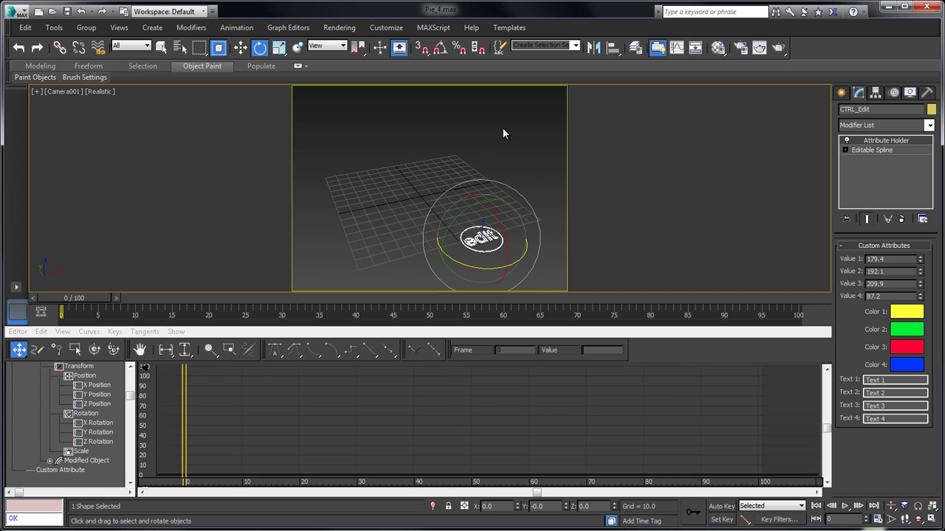